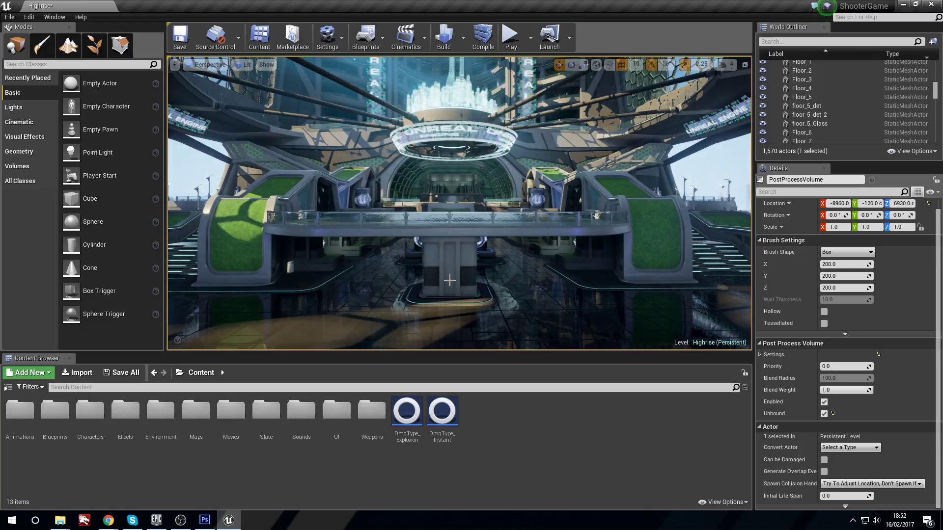
# Step: Copy the neutral 256x16 LUT image from the Color Grading page's Color Correction section
pyautogui.moveTo(427, 225); pyautogui.dragTo(476, 216)
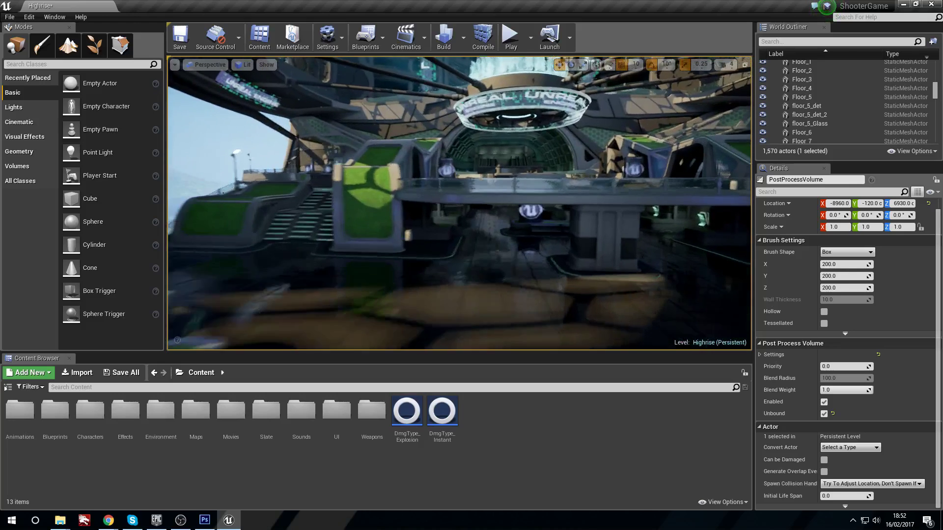
pyautogui.moveTo(491, 222); pyautogui.dragTo(488, 212)
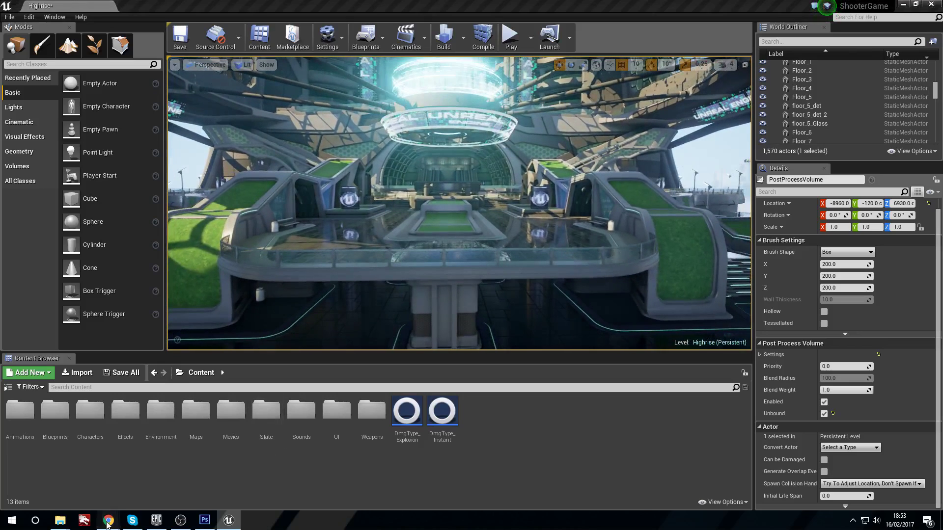
pyautogui.moveTo(108, 520)
pyautogui.click(171, 472)
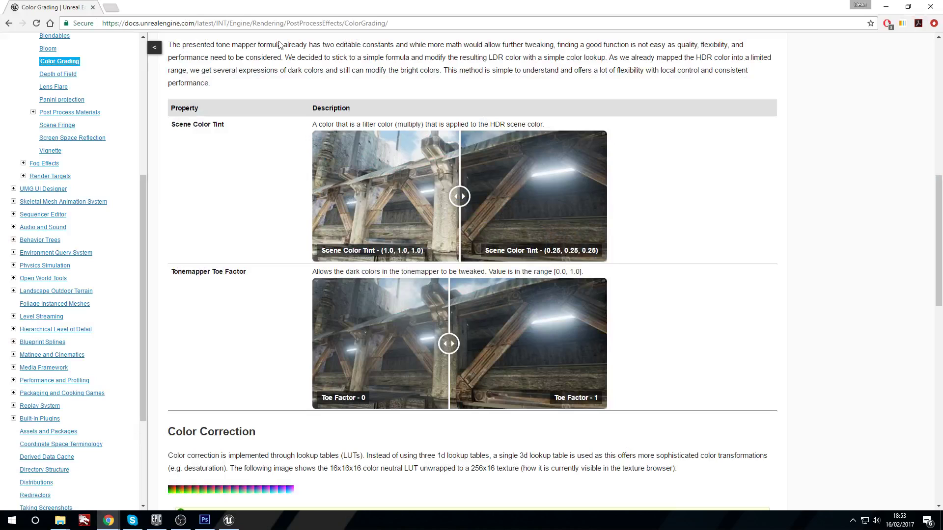
pyautogui.scroll(-6, 348, 168)
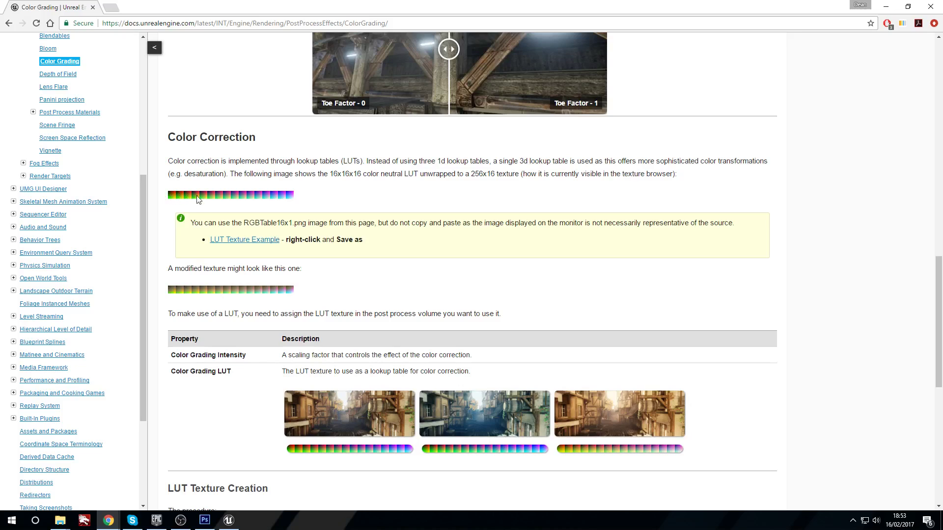
pyautogui.rightClick(242, 198)
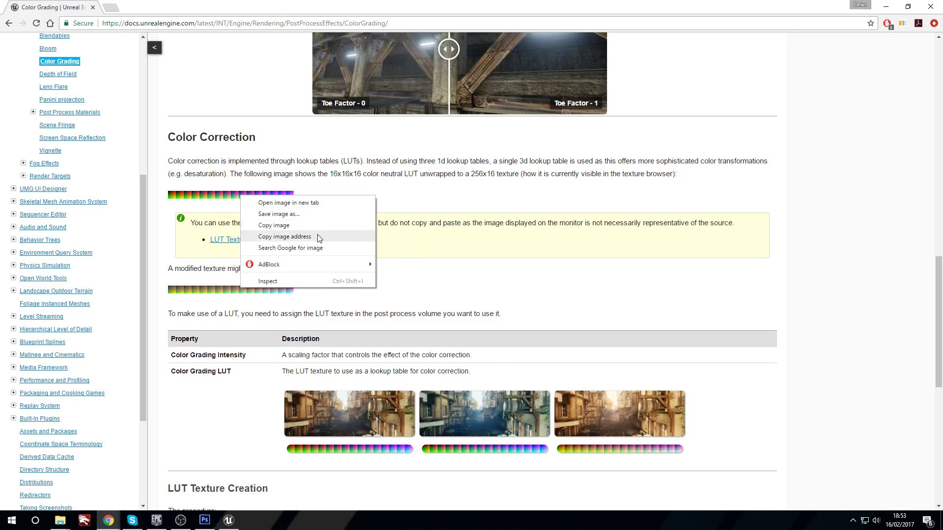
pyautogui.click(302, 225)
# Step: Paste the neutral LUT into a new clipboard-sized Photoshop document at 400%, then return to Unreal
pyautogui.click(204, 520)
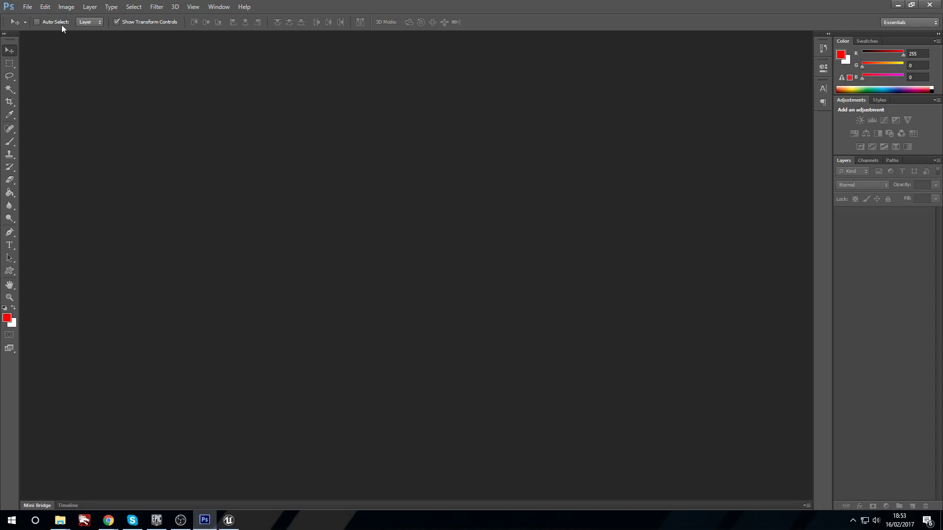
pyautogui.click(29, 6)
pyautogui.click(37, 17)
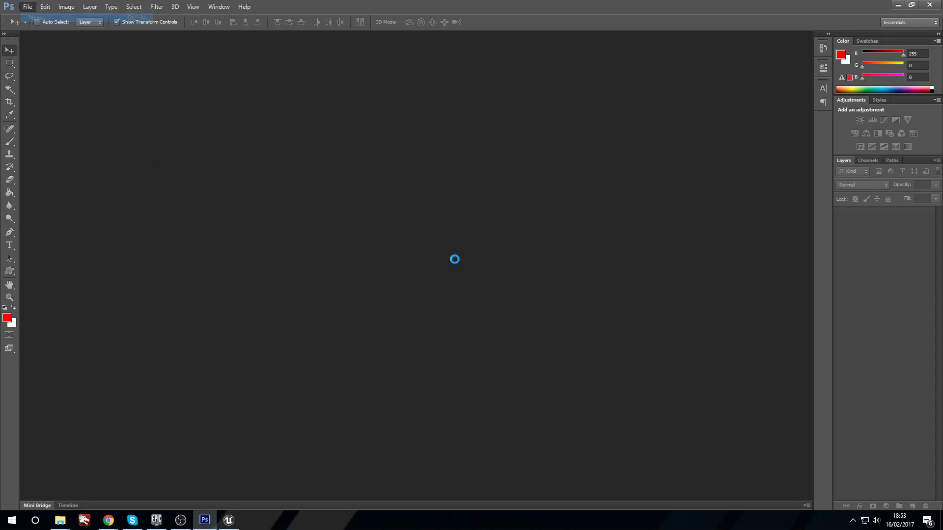
pyautogui.click(557, 137)
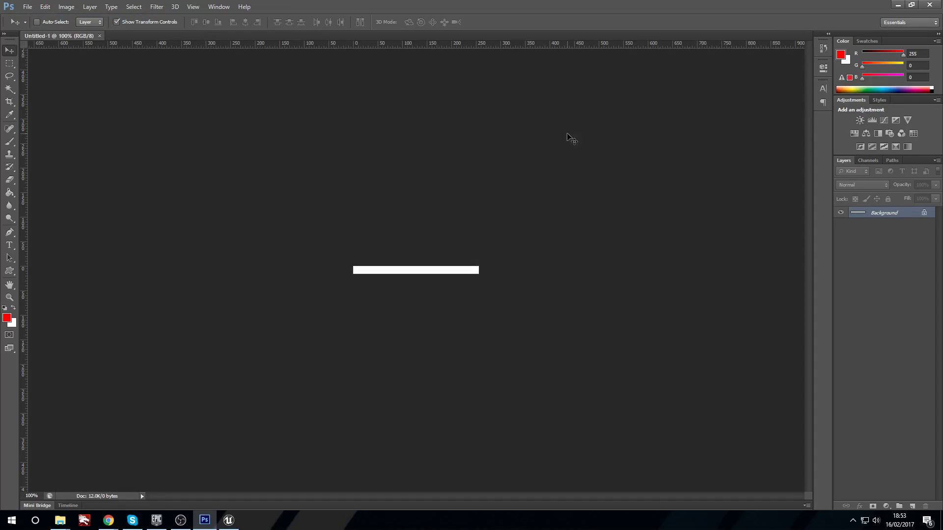
pyautogui.hotkey('ctrl', 'v')
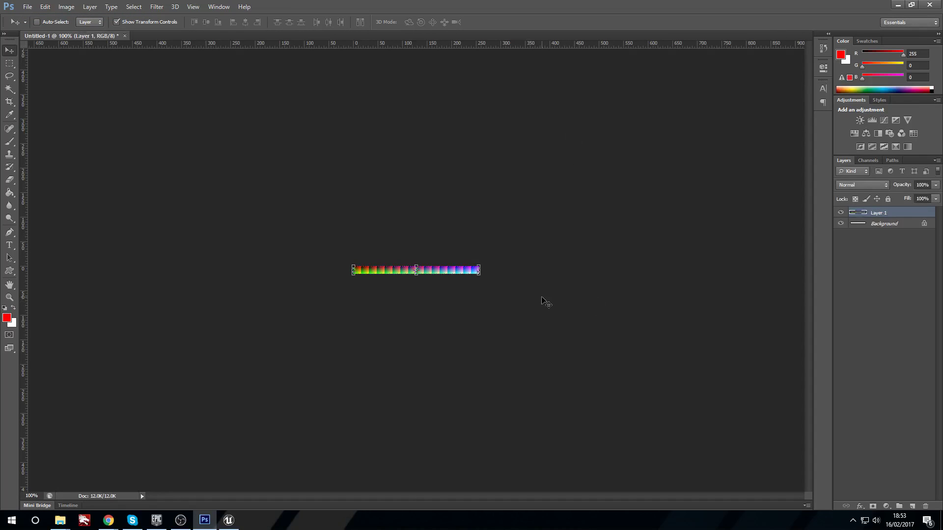
pyautogui.hotkey('ctrl', '+')
pyautogui.hotkey('ctrl', '+')
pyautogui.hotkey('ctrl', '+')
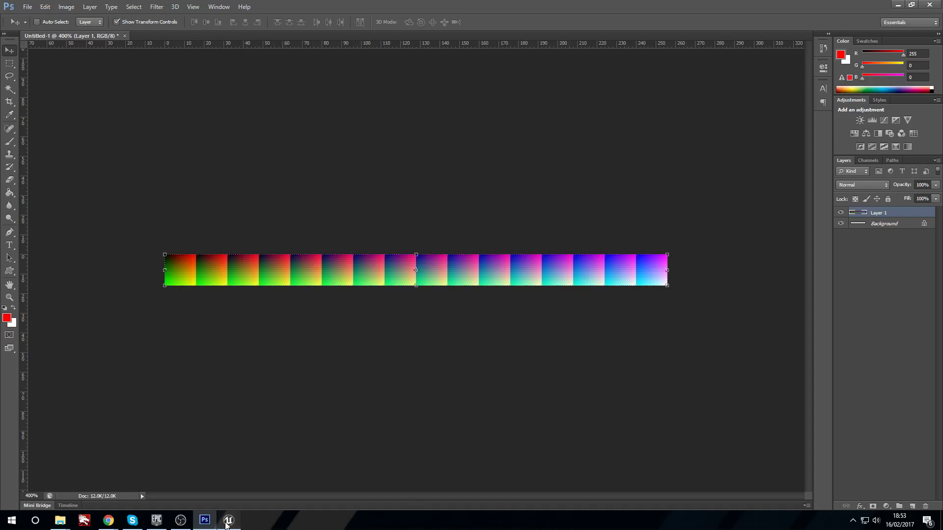
pyautogui.click(229, 520)
pyautogui.moveTo(503, 276); pyautogui.dragTo(503, 314)
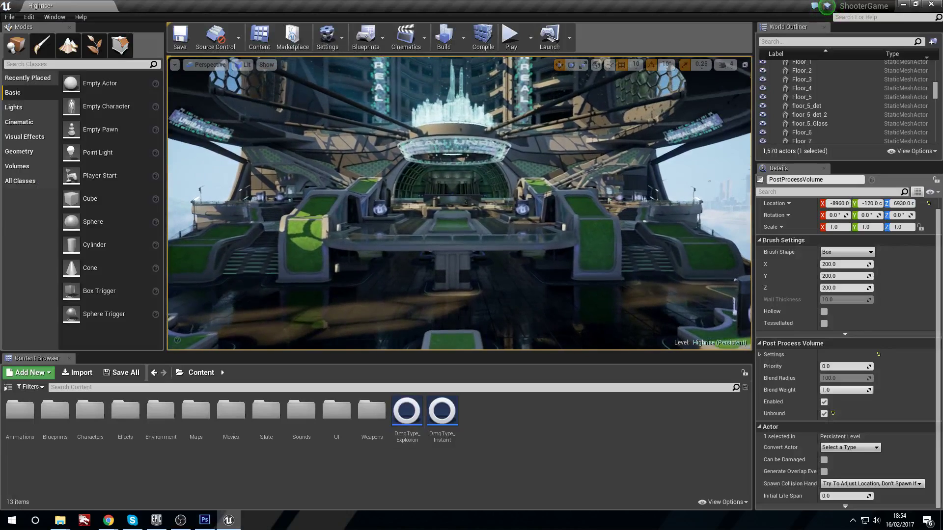
# Step: Frame the domed hall in the full-screen F11 viewport for a panel-free screenshot
pyautogui.moveTo(551, 279); pyautogui.dragTo(551, 304)
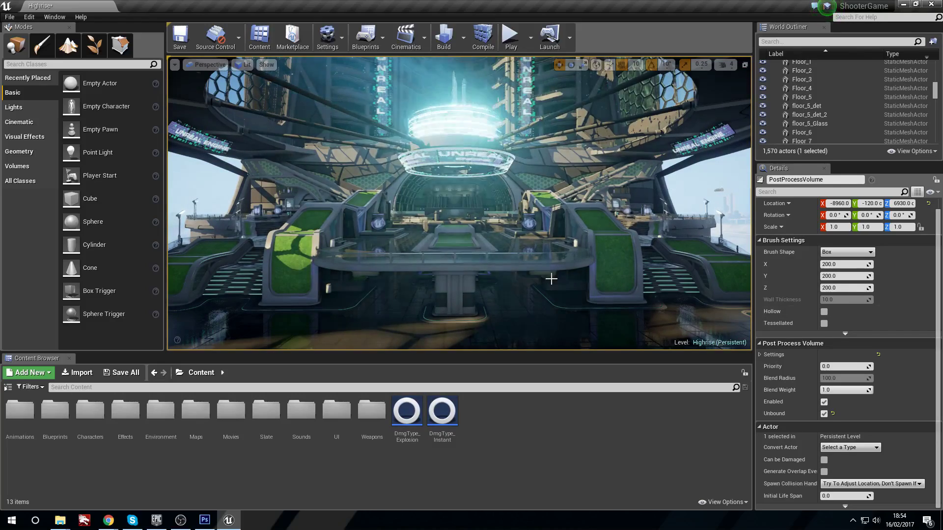
pyautogui.press('F11')
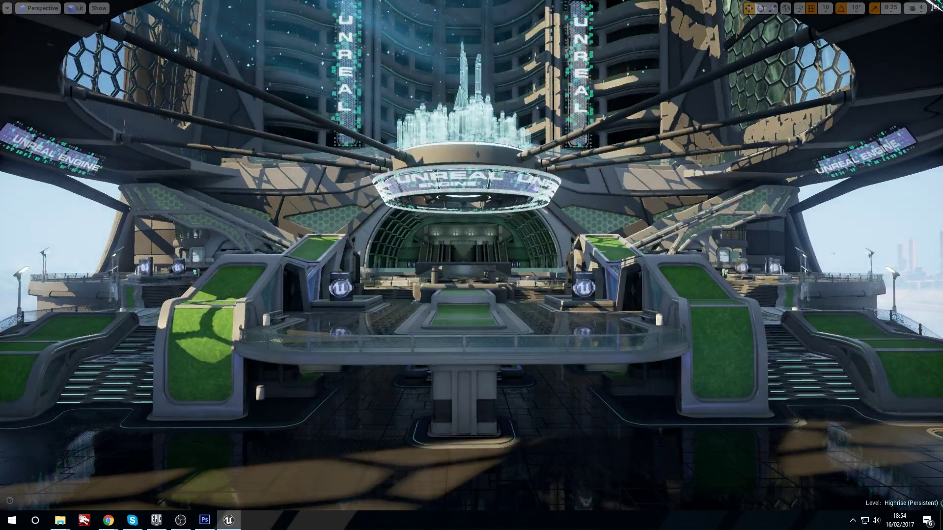
pyautogui.moveTo(551, 279)
pyautogui.mouseDown()
pyautogui.moveTo(546, 243)
pyautogui.moveTo(547, 283)
pyautogui.mouseUp()
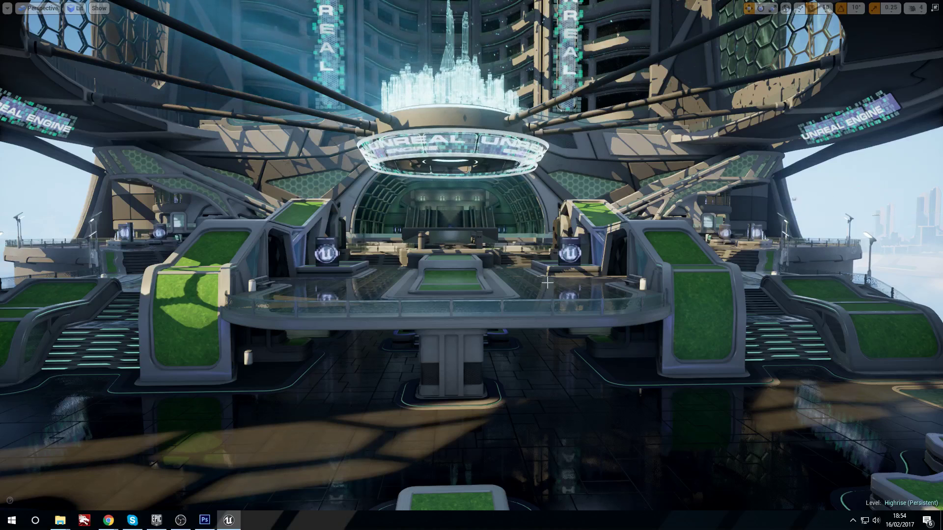
pyautogui.press('F11')
# Step: Paste the level screenshot into a new 1920x1080 Photoshop document
pyautogui.hotkey('alt', 'Tab')
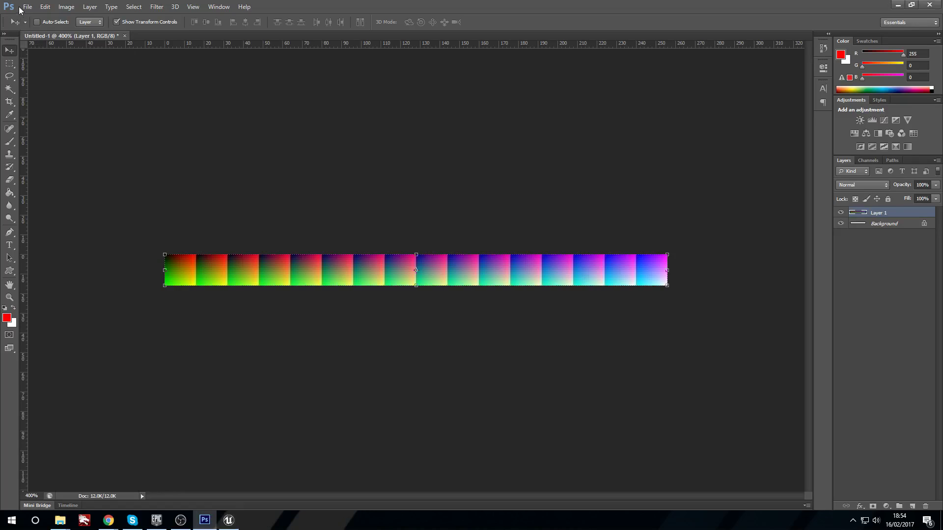
pyautogui.click(22, 8)
pyautogui.click(30, 15)
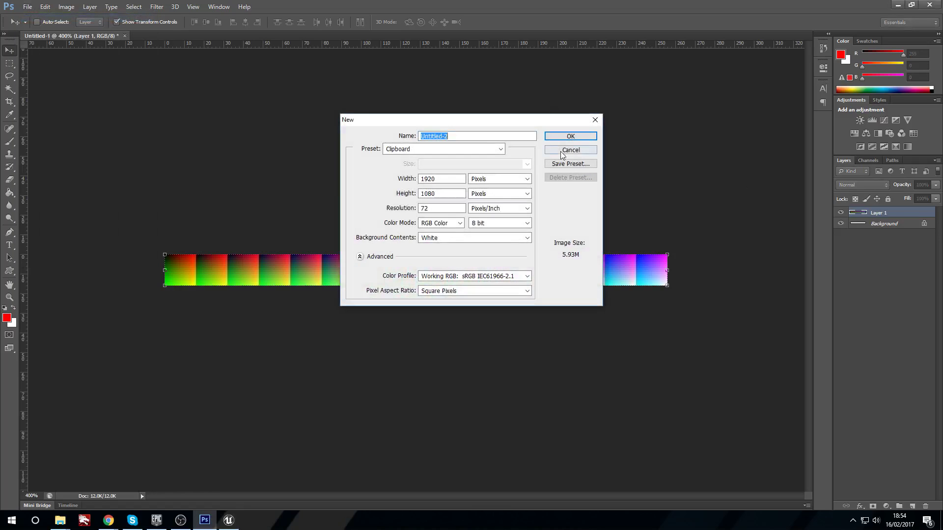
pyautogui.click(571, 136)
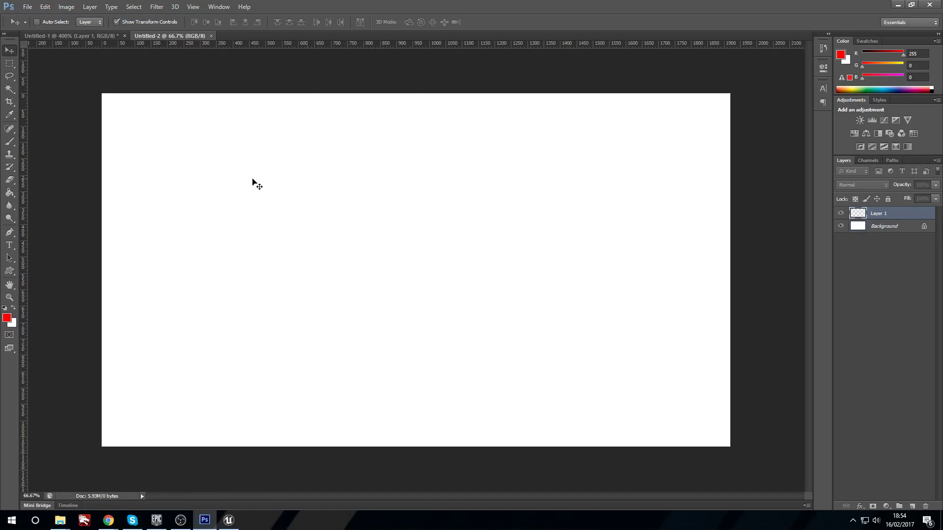
pyautogui.hotkey('ctrl', 'v')
# Step: Crop the screenshot's top and bottom to remove the taskbar, then return to Untitled-1
pyautogui.press('c')
pyautogui.moveTo(417, 93); pyautogui.dragTo(420, 102)
pyautogui.moveTo(416, 438); pyautogui.dragTo(423, 427)
pyautogui.click(493, 22)
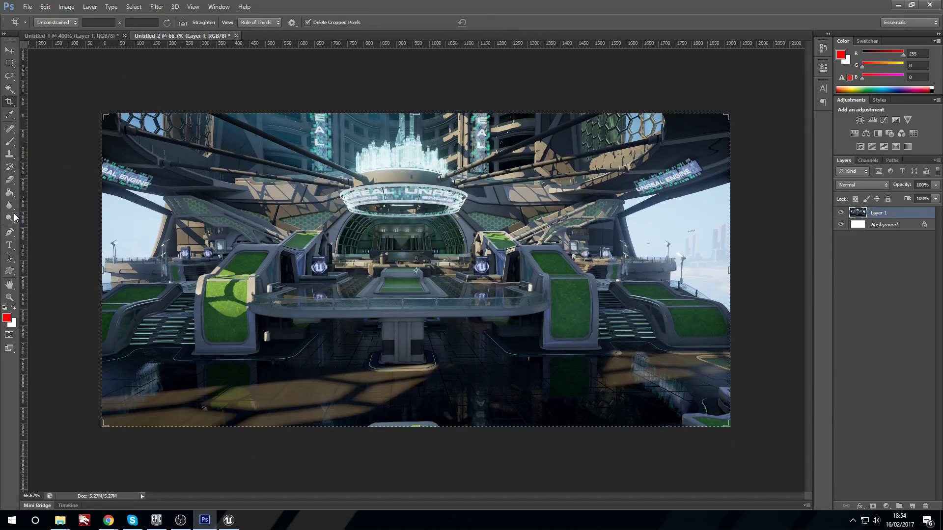
pyautogui.click(85, 35)
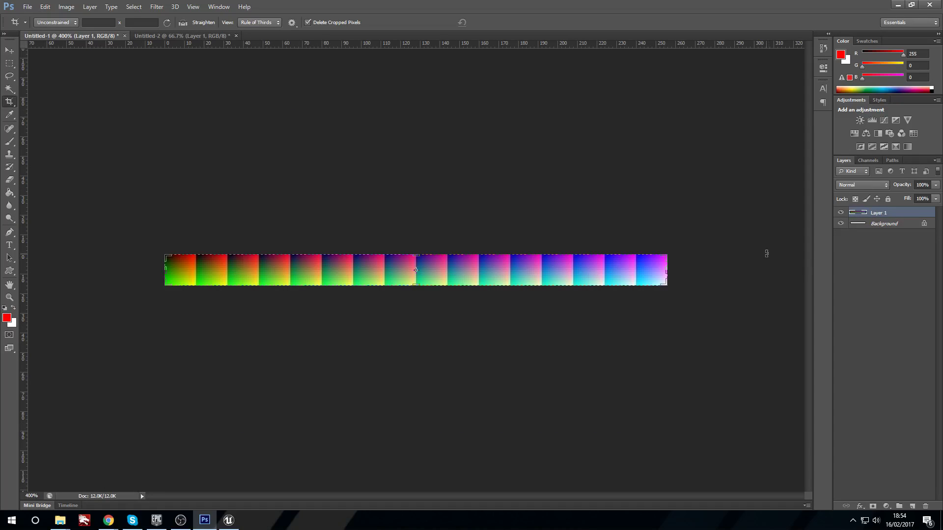
# Step: Paste the LUT strip as Layer 2 and move it to the screenshot's bottom-right corner
pyautogui.click(159, 36)
pyautogui.click(10, 51)
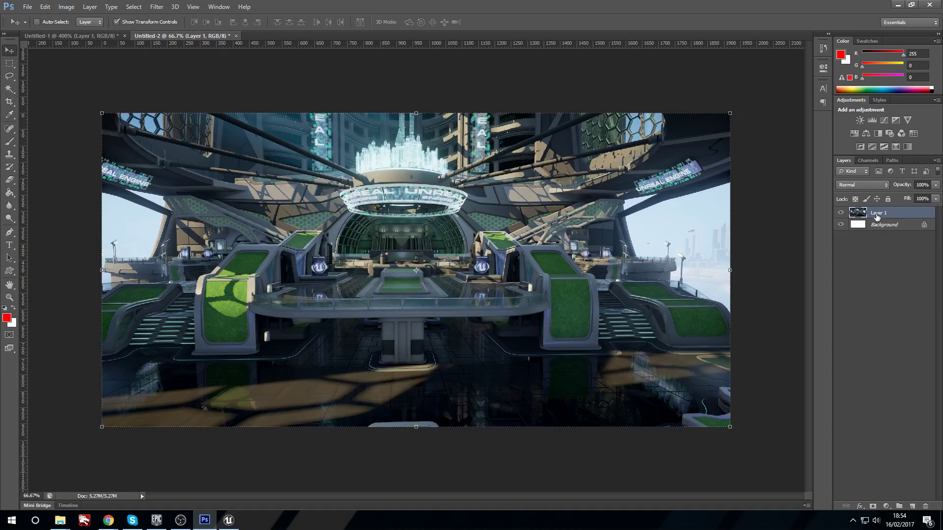
pyautogui.hotkey('ctrl', 'v')
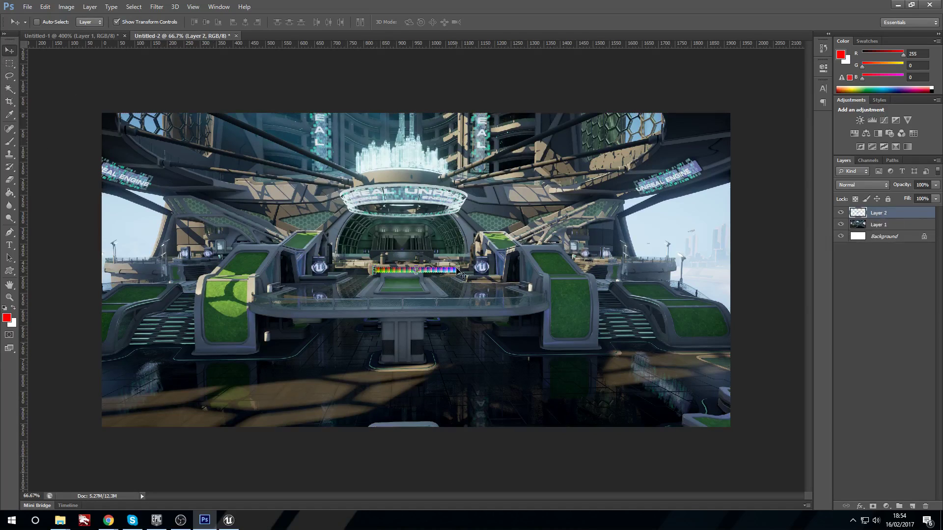
pyautogui.moveTo(448, 273); pyautogui.dragTo(721, 428)
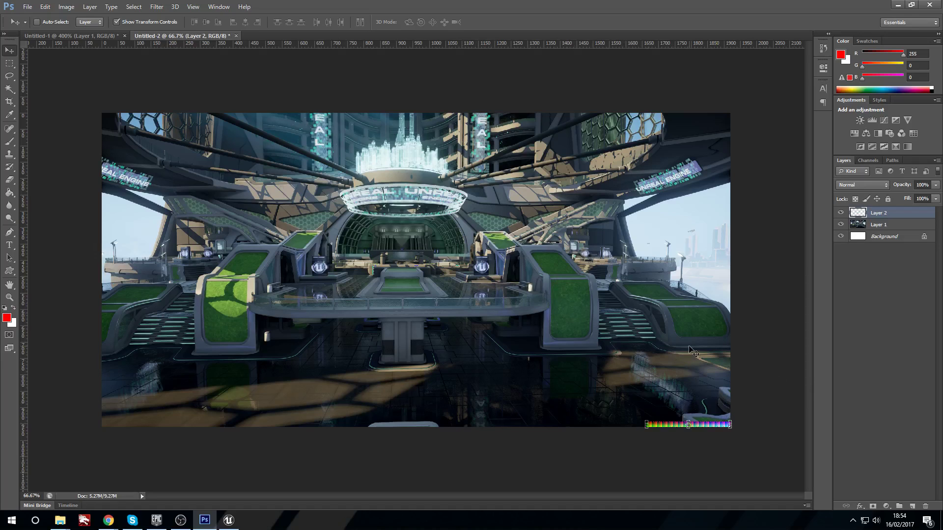
pyautogui.hotkey('ctrl', '+')
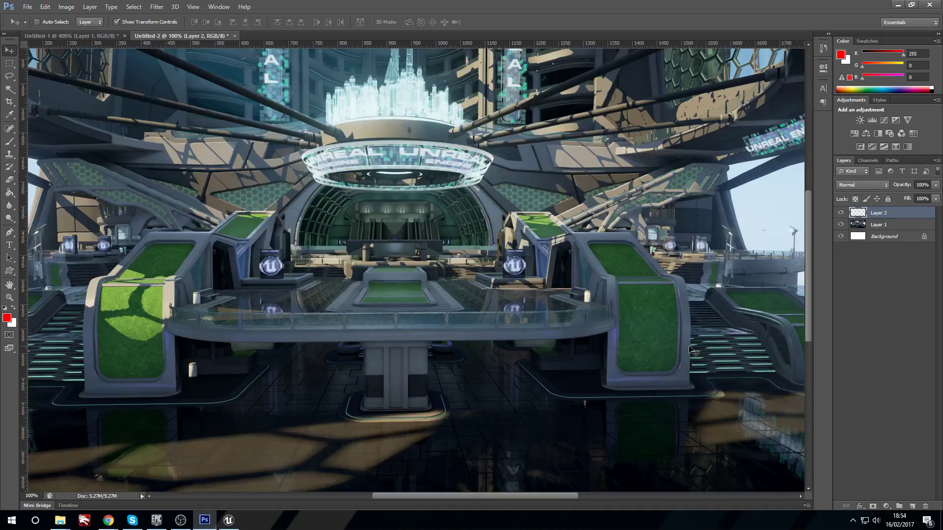
pyautogui.moveTo(542, 497); pyautogui.dragTo(603, 497)
pyautogui.scroll(-1, 572, 423)
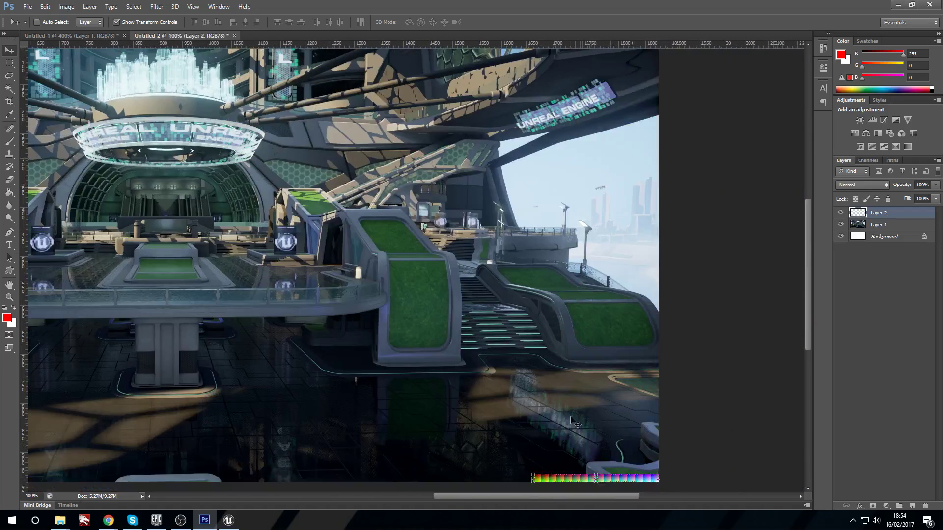
# Step: Duplicate Layer 2 as a hidden 'Layer 2 copy' backup
pyautogui.rightClick(882, 216)
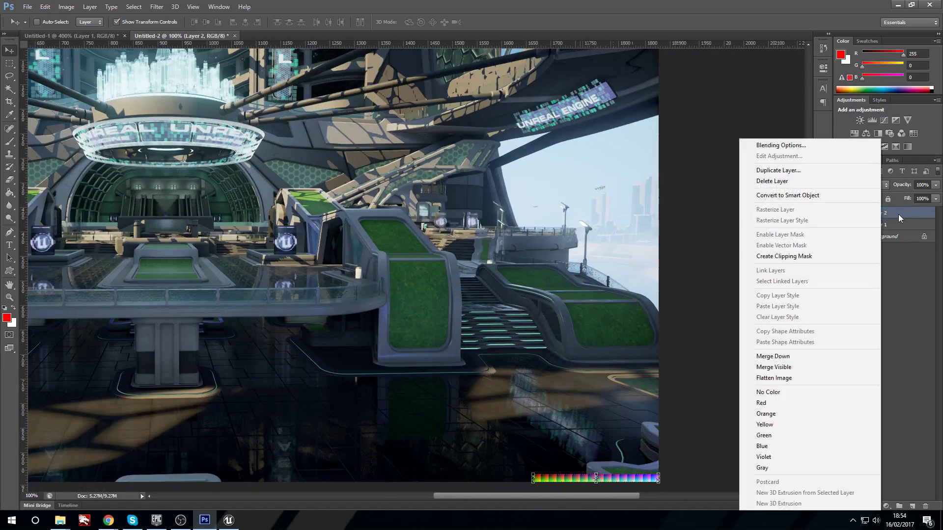
pyautogui.click(900, 218)
pyautogui.rightClick(884, 214)
pyautogui.click(780, 170)
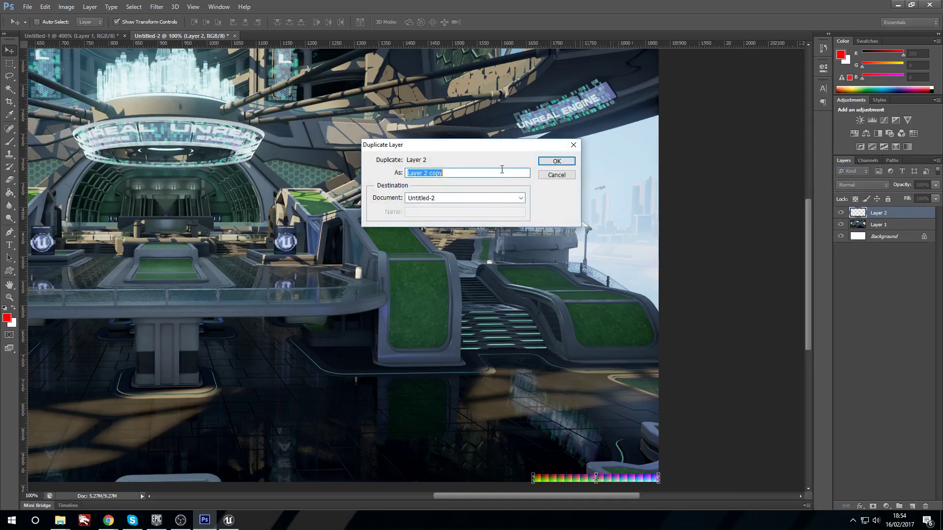
pyautogui.click(556, 161)
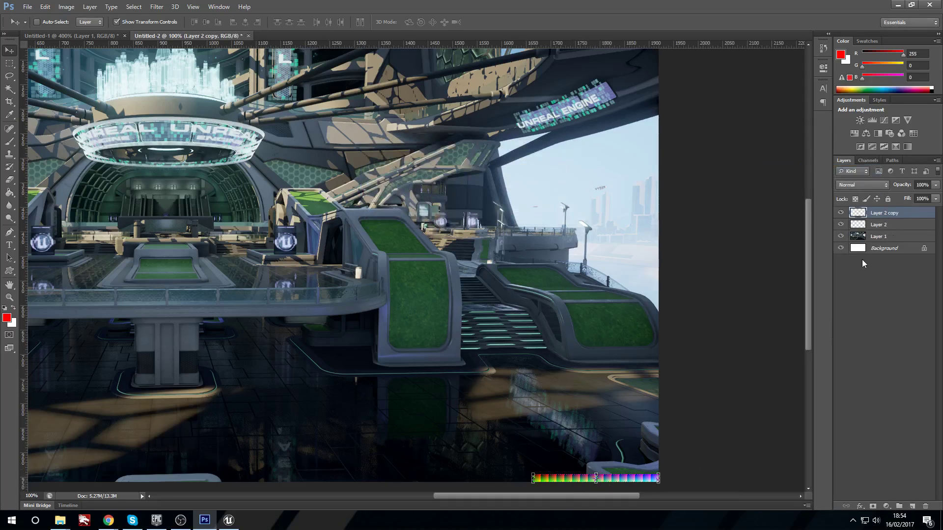
pyautogui.click(841, 213)
# Step: Merge visible Layer 1 and Layer 2 into a single Layer 2 and check the result
pyautogui.click(888, 227)
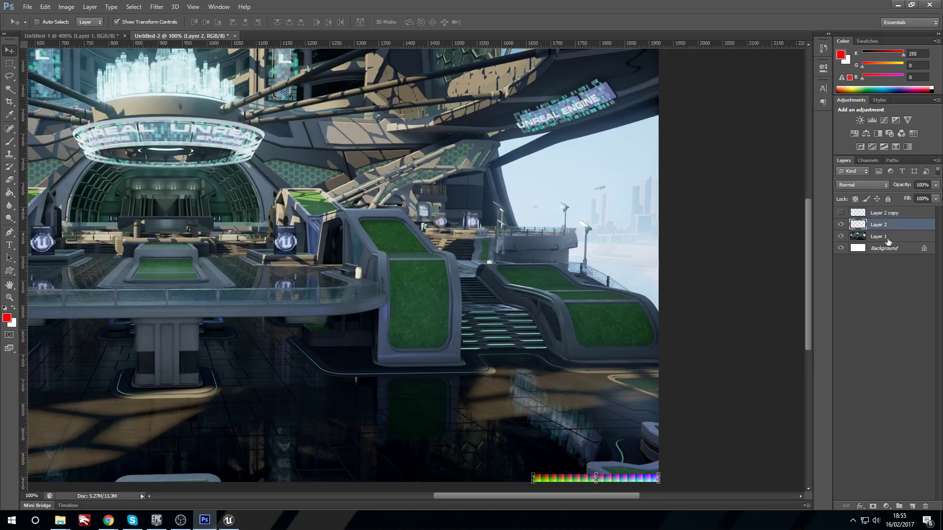
pyautogui.keyDown('shift'); pyautogui.click(888, 239); pyautogui.keyUp('shift')
pyautogui.rightClick(888, 239)
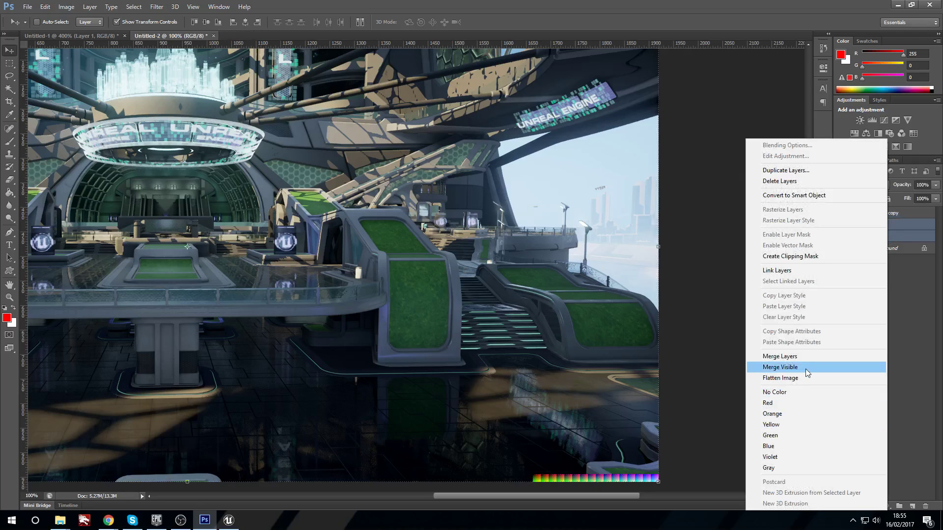
pyautogui.click(805, 368)
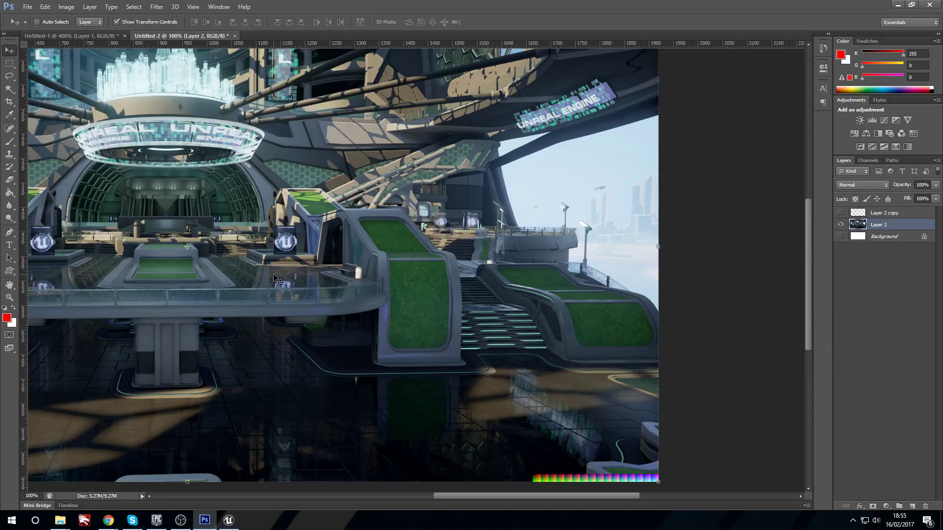
pyautogui.scroll(-1, 274, 278)
pyautogui.click(841, 225)
pyautogui.click(841, 225)
pyautogui.click(841, 225)
pyautogui.click(841, 225)
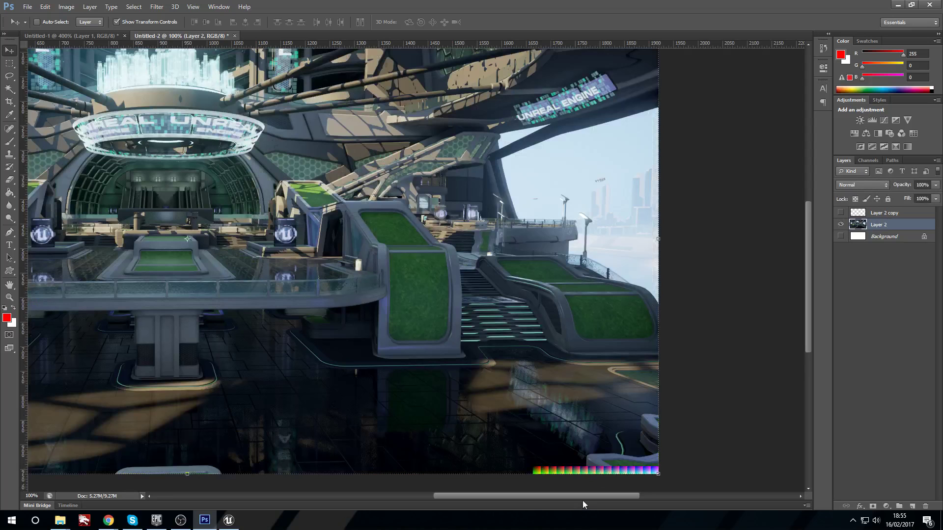
pyautogui.keyDown('alt'); pyautogui.scroll(-1, 509, 336); pyautogui.keyUp('alt')
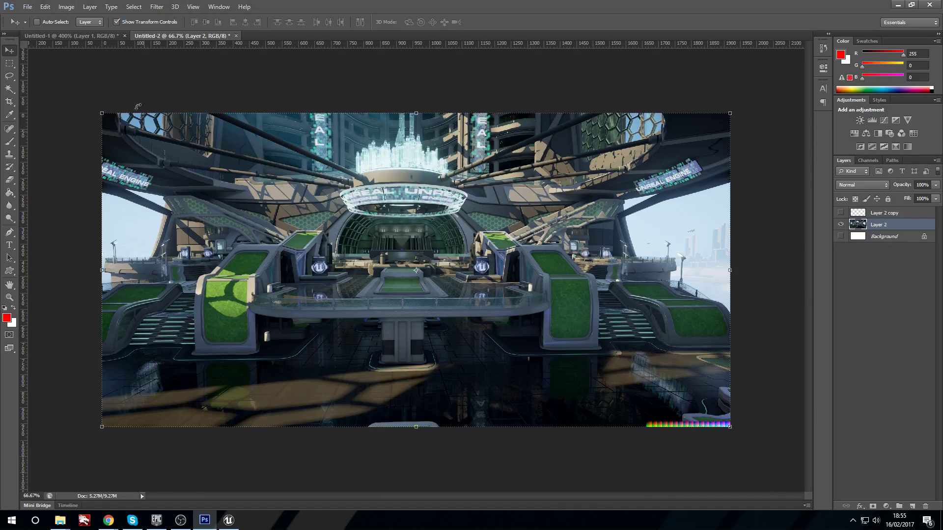
# Step: Apply Hue/Saturation to the screenshot: hue +27, saturation +38, lightness -27
pyautogui.click(66, 7)
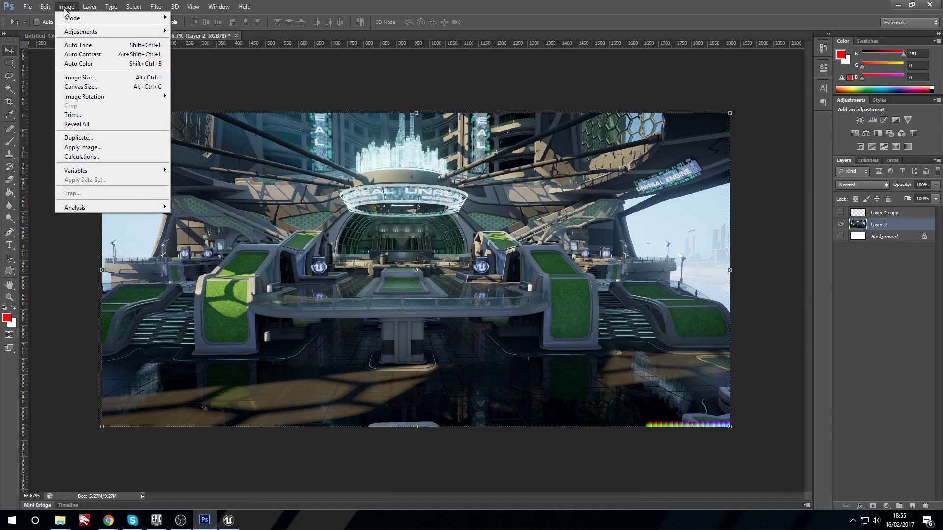
pyautogui.click(67, 7)
pyautogui.click(66, 7)
pyautogui.moveTo(80, 33)
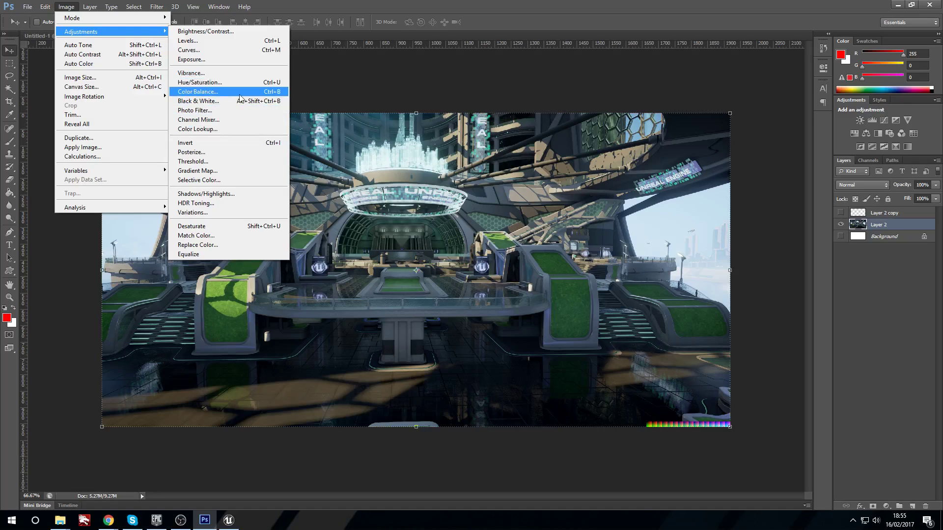
pyautogui.click(193, 82)
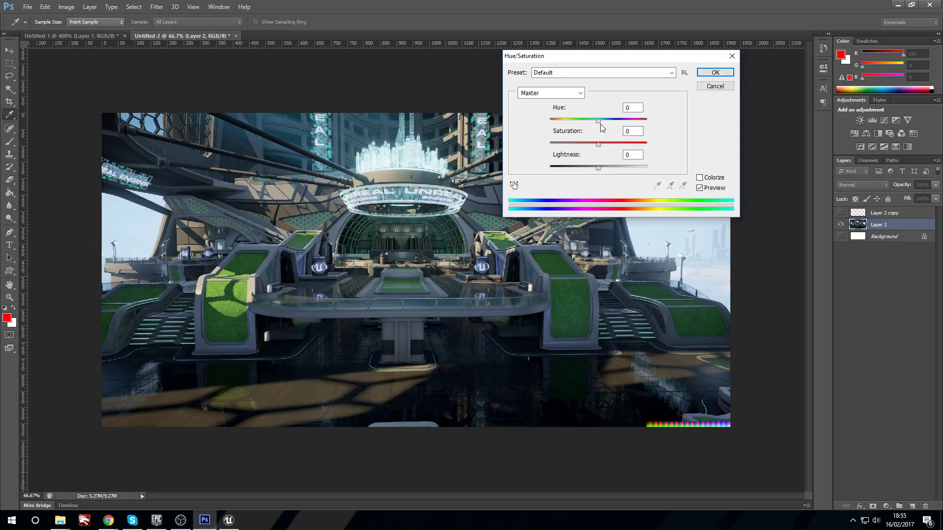
pyautogui.moveTo(599, 124); pyautogui.dragTo(625, 146)
pyautogui.click(629, 130)
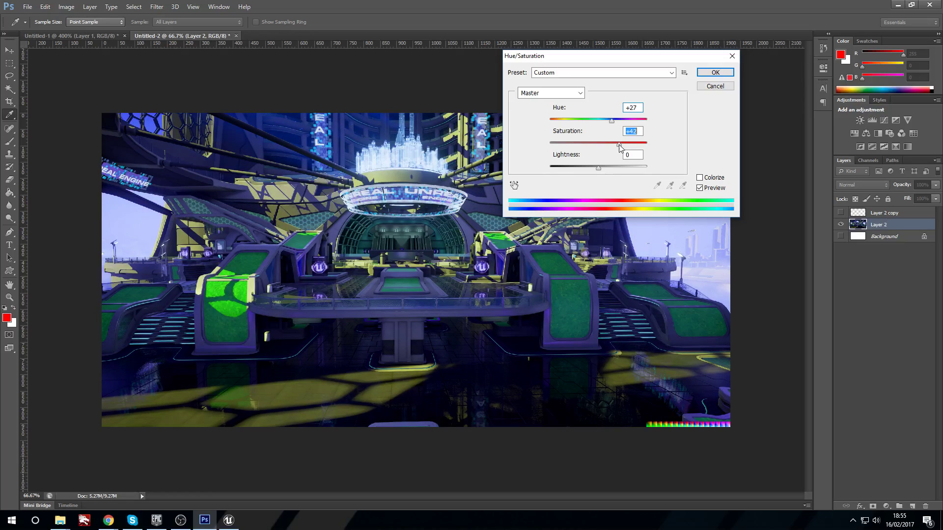
pyautogui.moveTo(597, 167); pyautogui.dragTo(585, 165)
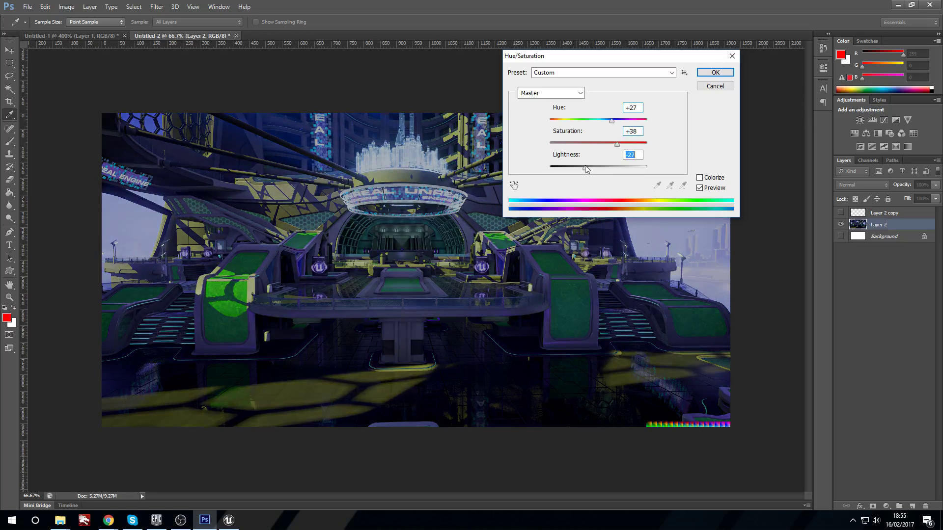
pyautogui.click(717, 73)
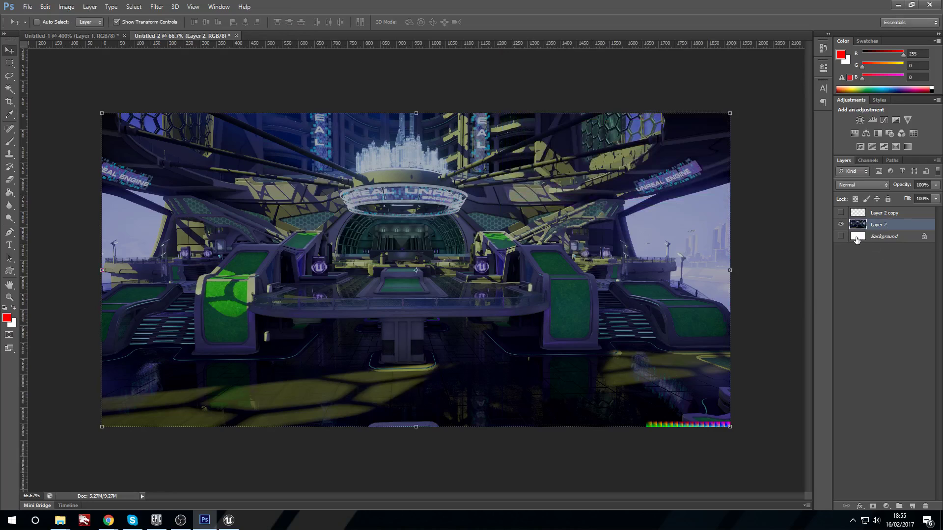
# Step: At 100% zoom, marquee-select the graded colour strip in the bottom-right corner
pyautogui.hotkey('ctrl', '+')
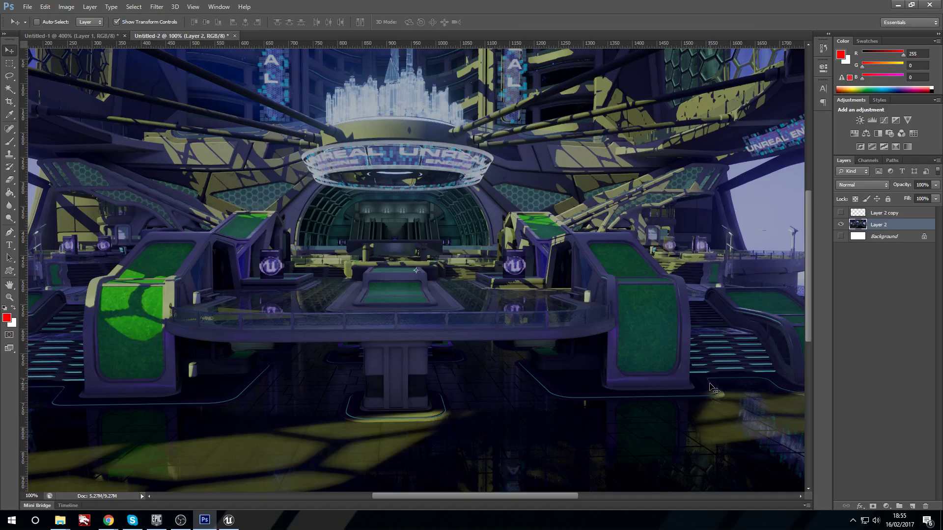
pyautogui.scroll(-5, 605, 499)
pyautogui.moveTo(570, 497); pyautogui.dragTo(626, 493)
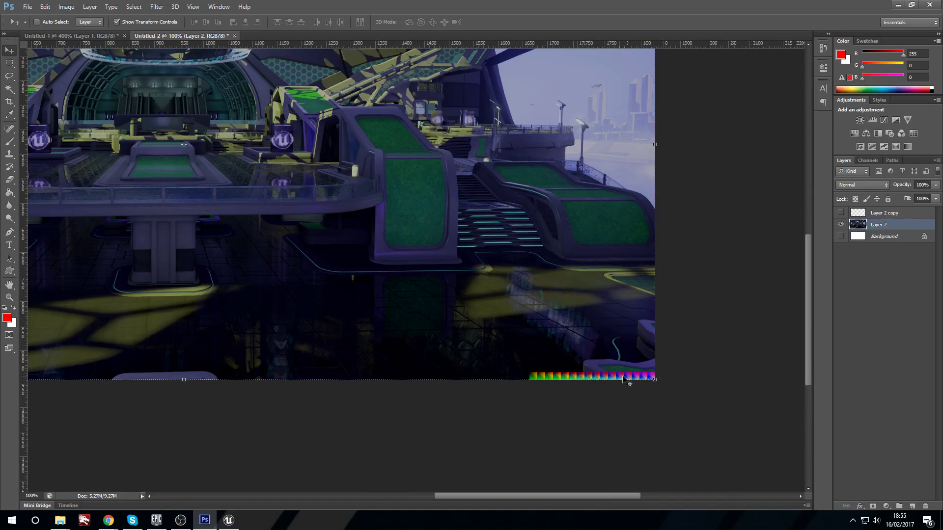
pyautogui.click(5, 65)
pyautogui.moveTo(527, 372); pyautogui.dragTo(691, 397)
pyautogui.hotkey('ctrl', 'd')
# Step: Compare Layer 2 with Layer 2 copy, then paste the graded strip into Untitled-1
pyautogui.click(841, 213)
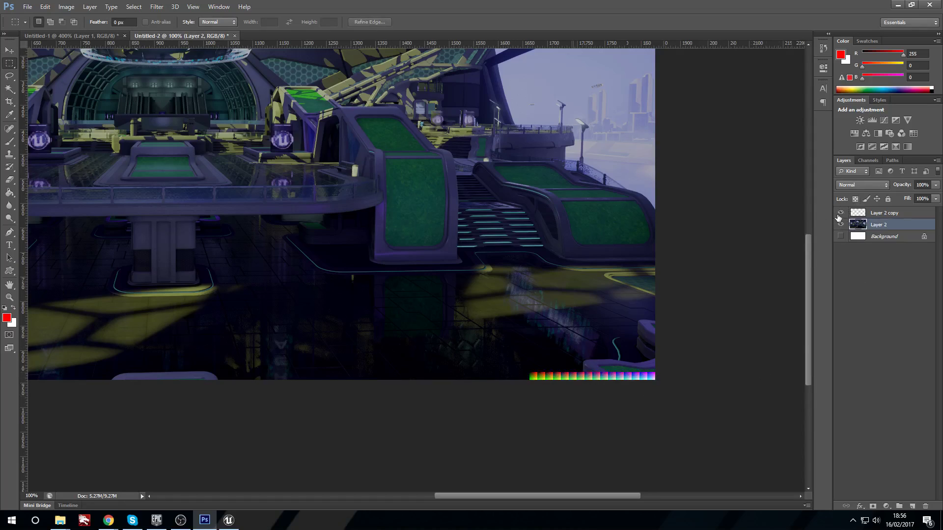
pyautogui.click(841, 214)
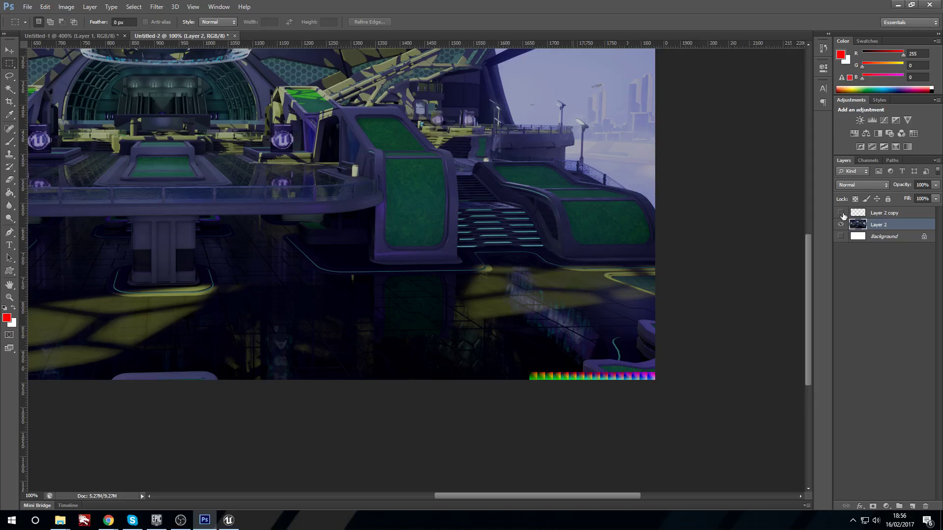
pyautogui.click(877, 214)
pyautogui.click(885, 224)
pyautogui.click(840, 225)
pyautogui.click(841, 225)
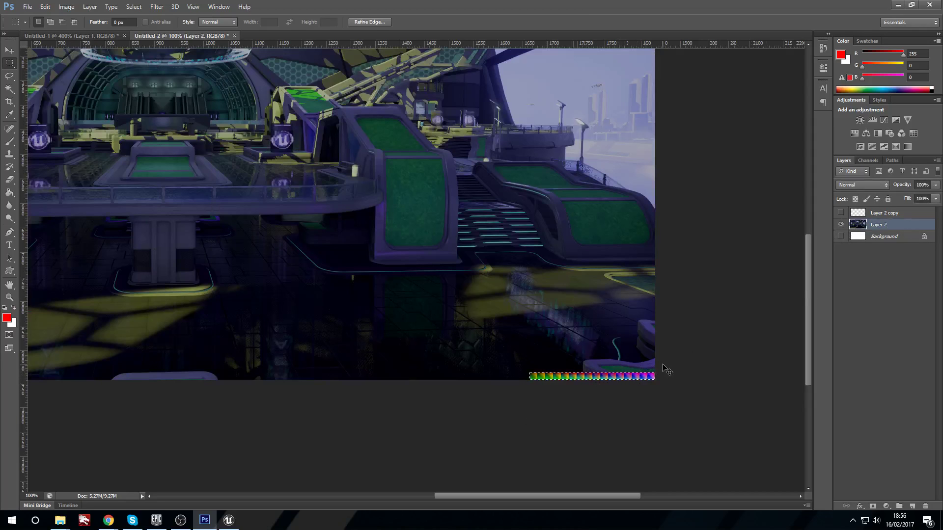
pyautogui.click(105, 37)
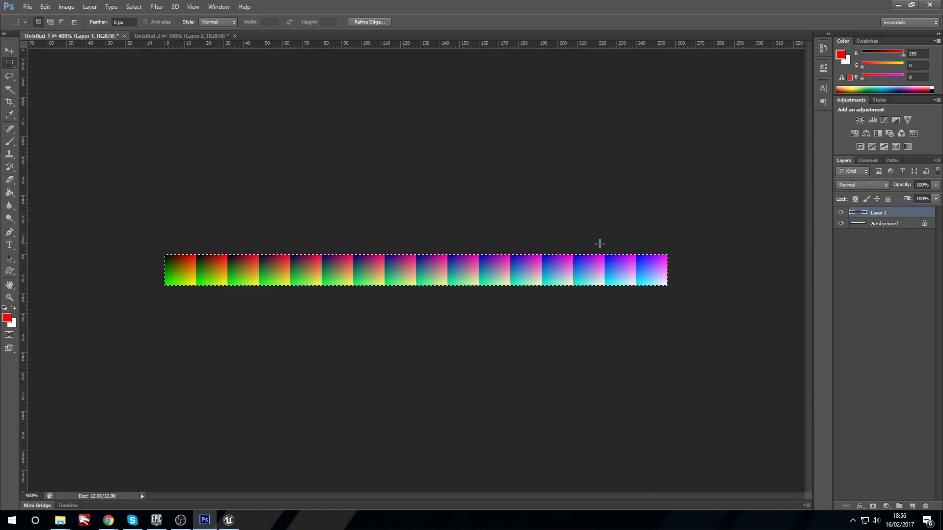
pyautogui.hotkey('ctrl', 'v')
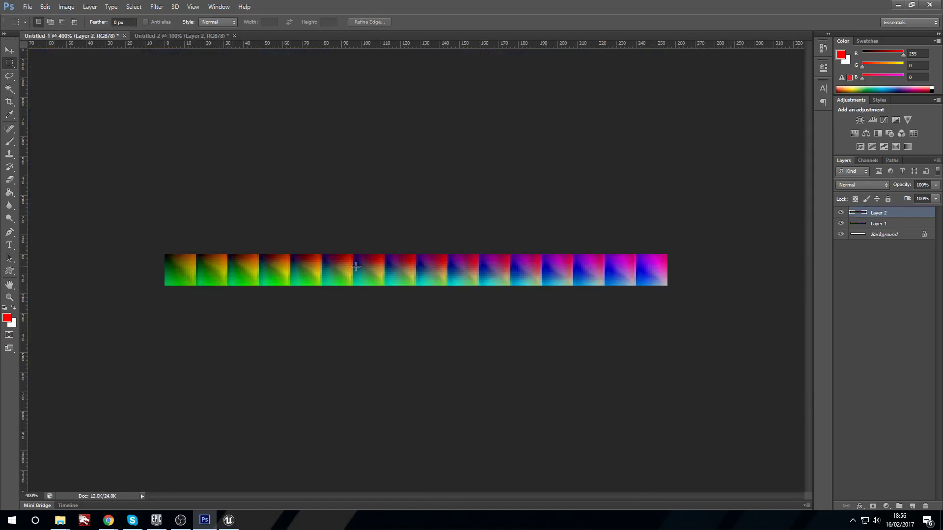
# Step: Save the graded strip as a 24-bit Targa named 'CLT' in the game's Content folder
pyautogui.click(24, 10)
pyautogui.click(79, 119)
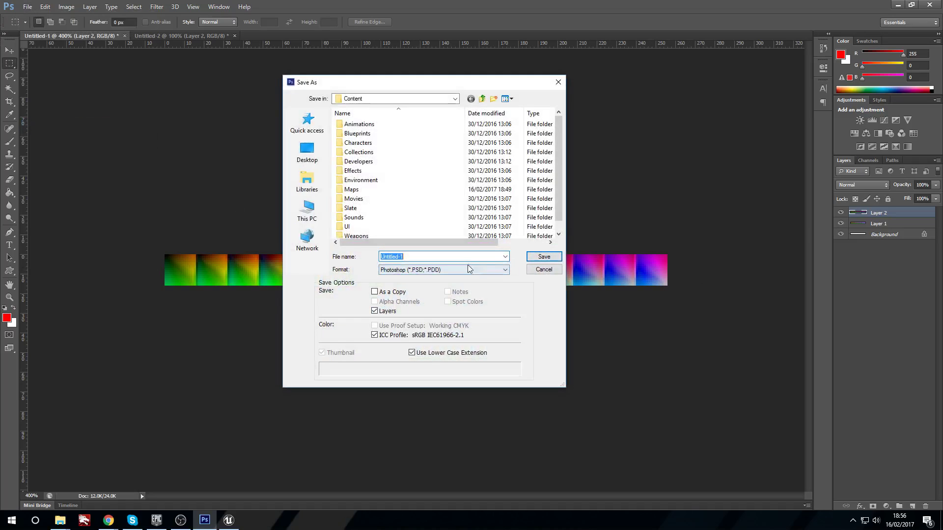
pyautogui.click(469, 270)
pyautogui.click(440, 405)
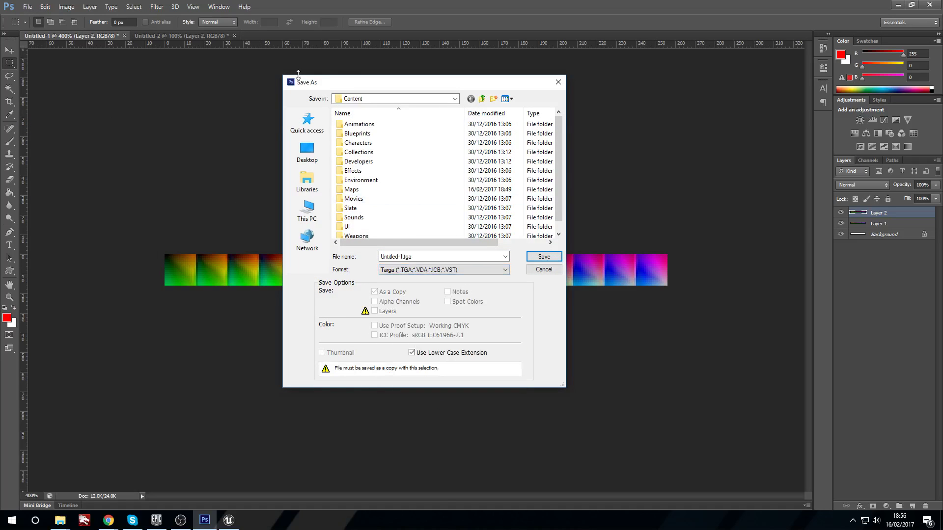
pyautogui.scroll(-1, 393, 148)
pyautogui.click(459, 256)
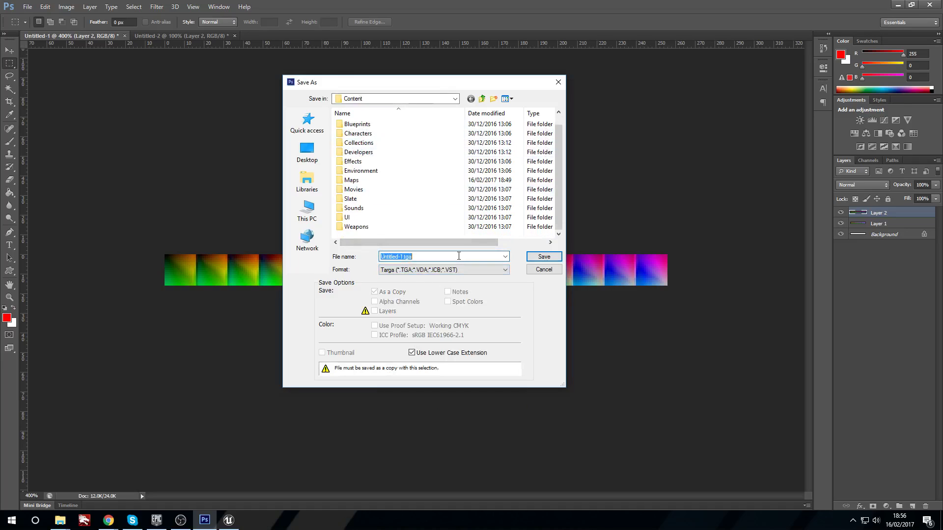
pyautogui.write('C')
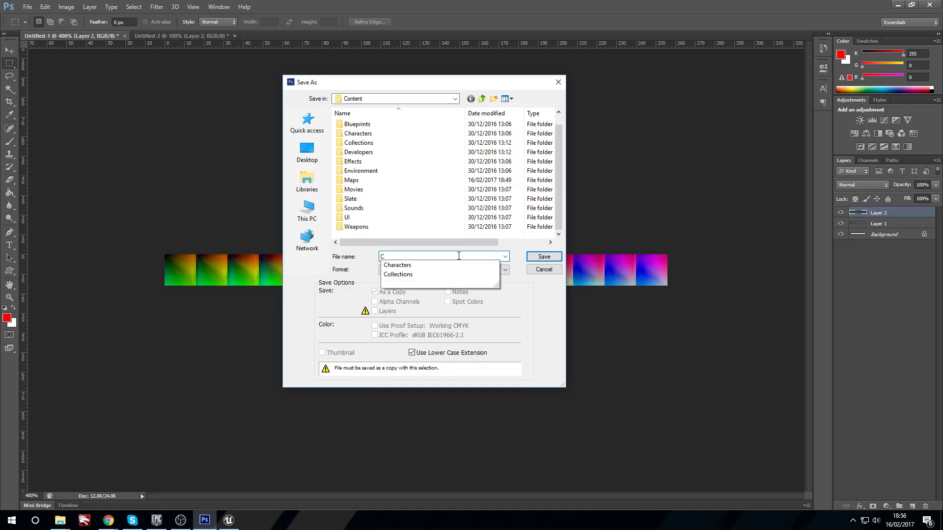
pyautogui.write('LT_1')
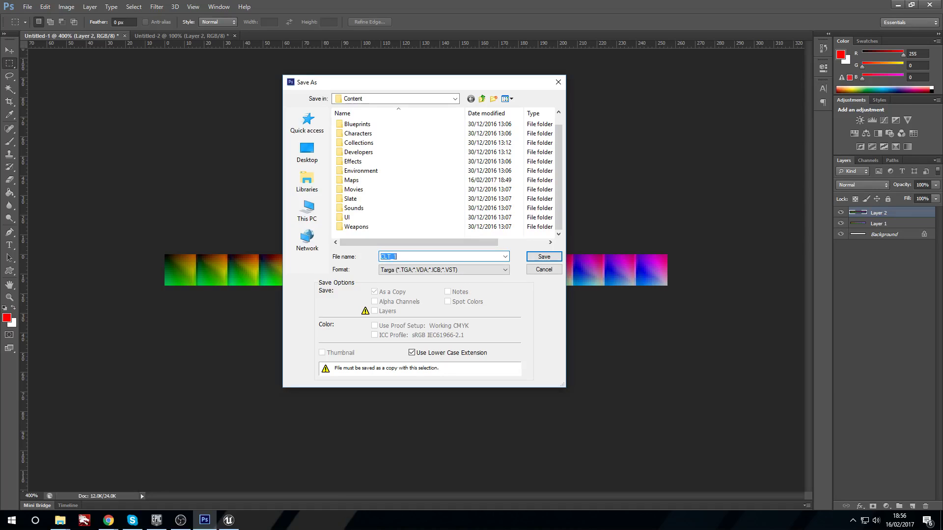
pyautogui.press('Return')
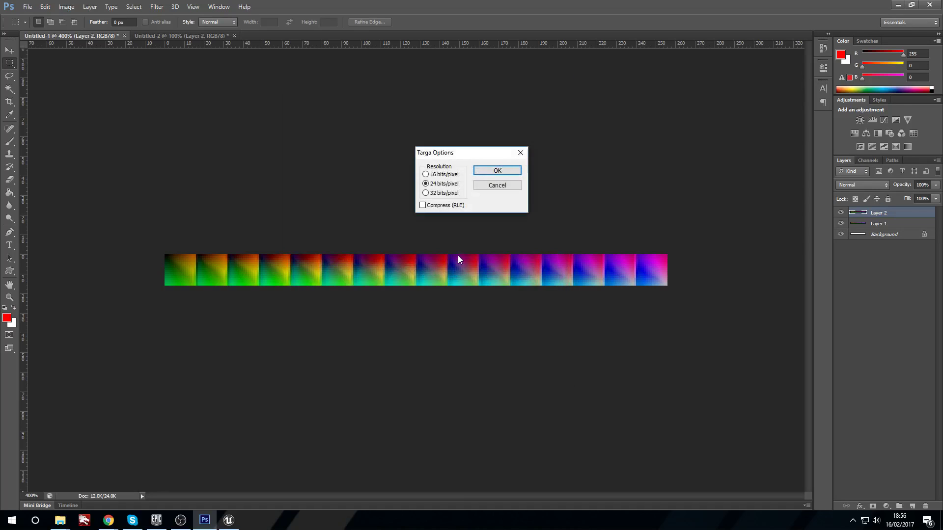
pyautogui.press('Return')
pyautogui.click(238, 520)
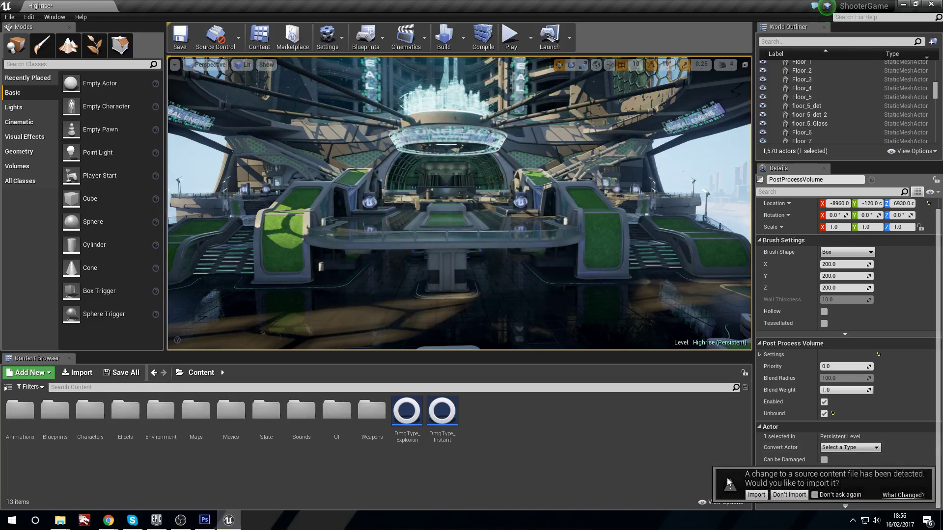
# Step: Import CLT_1, set its Texture Group to ColorLookupTable, and save the texture
pyautogui.click(757, 496)
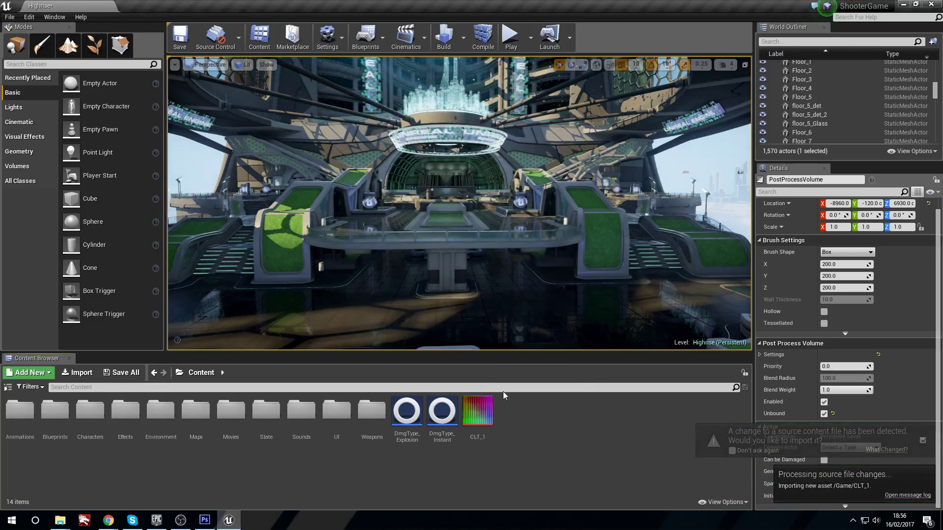
pyautogui.click(476, 415)
pyautogui.doubleClick(474, 420)
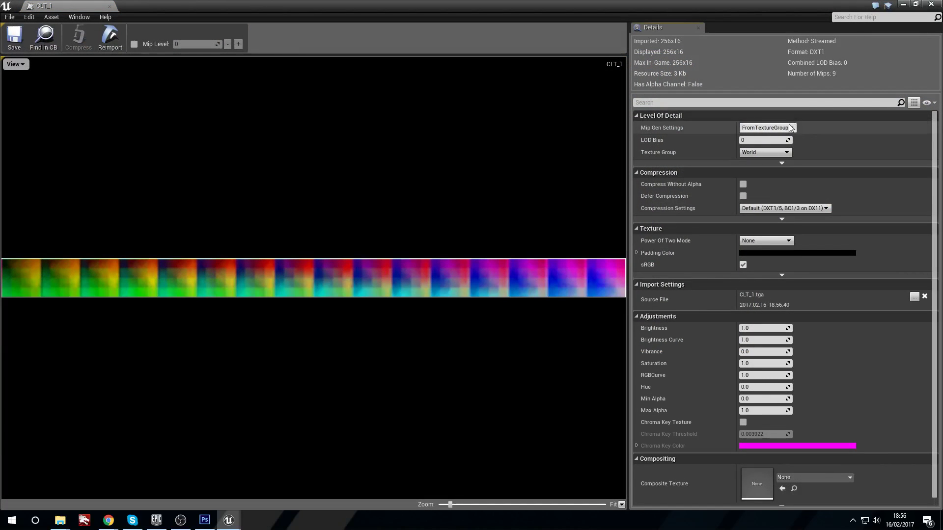
pyautogui.click(744, 154)
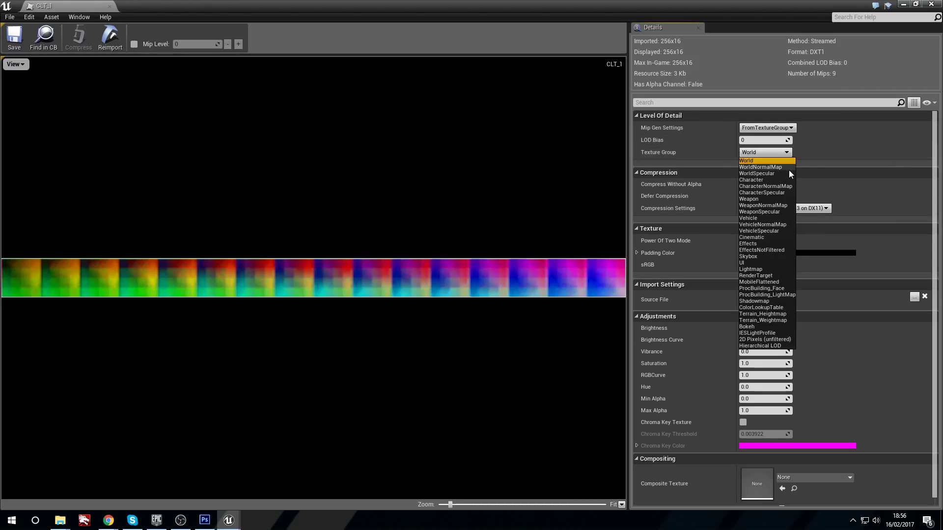
pyautogui.click(767, 308)
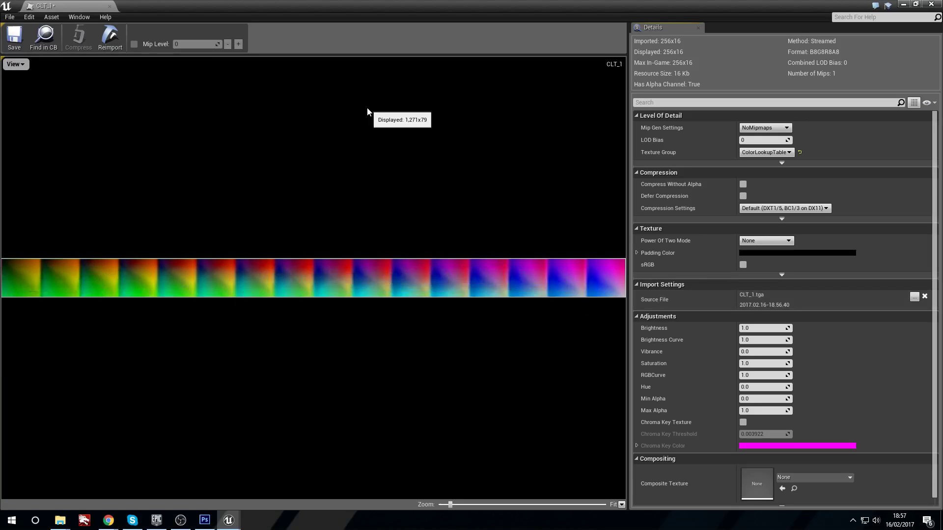
pyautogui.click(6, 40)
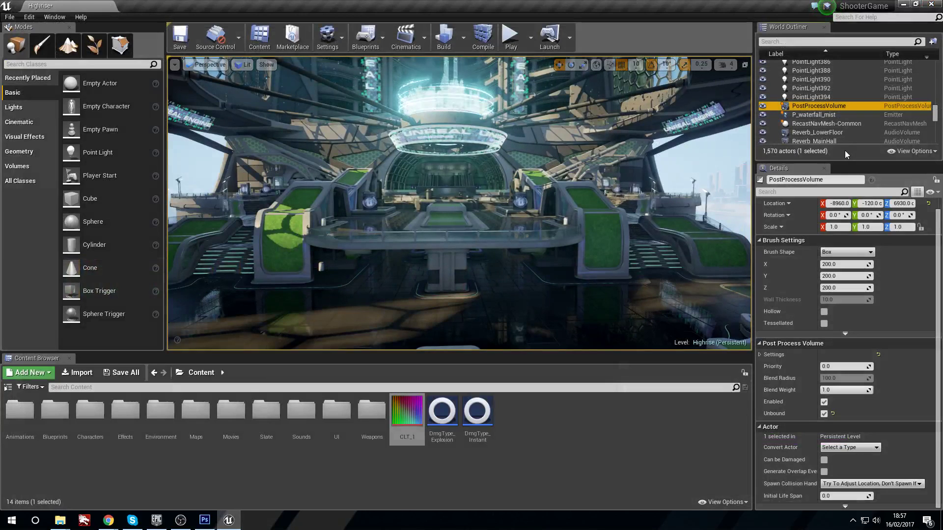
# Step: Search the Modes class list for 'pos', then clear the search to restore the list
pyautogui.click(818, 102)
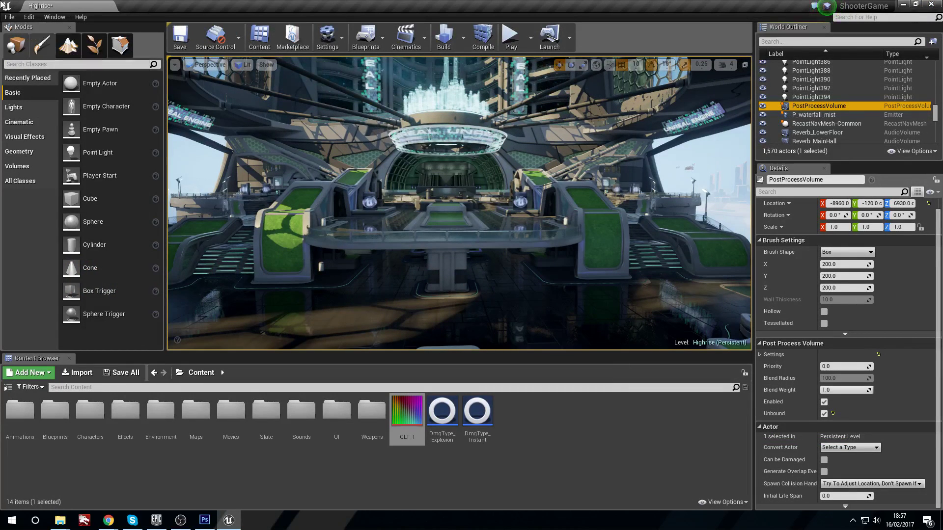
pyautogui.click(32, 64)
pyautogui.write('pos')
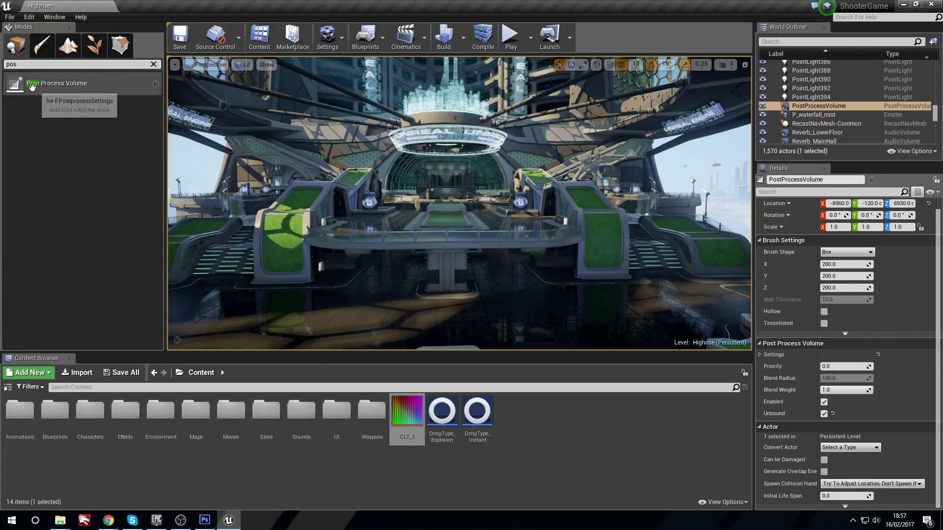
pyautogui.click(154, 64)
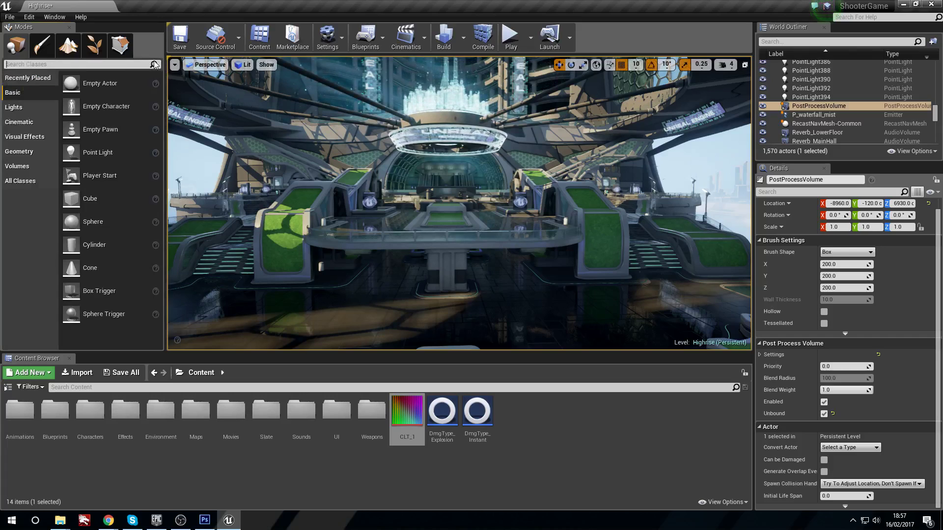
# Step: Select the PostProcessVolume, filter its Details by 'unb' to confirm Unbound is on, then clear the filter
pyautogui.click(823, 107)
pyautogui.click(807, 192)
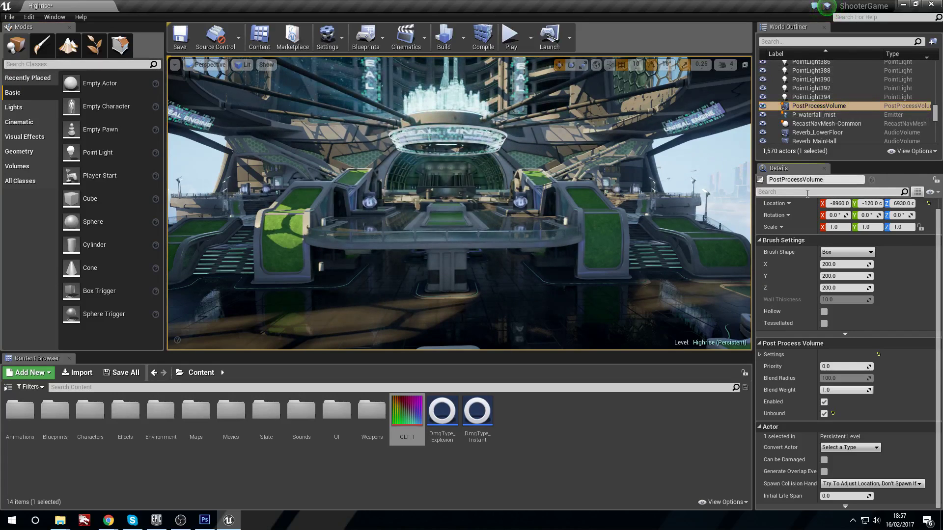
pyautogui.write('unb')
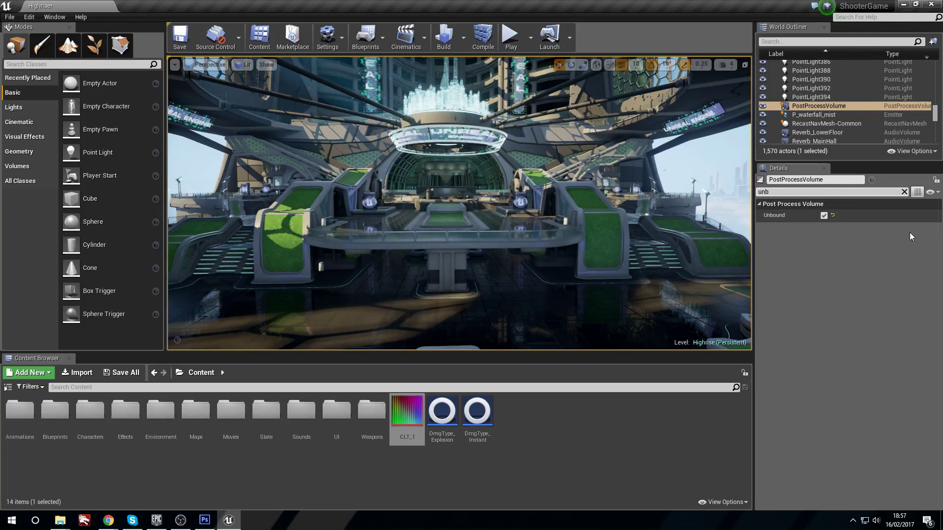
pyautogui.click(904, 192)
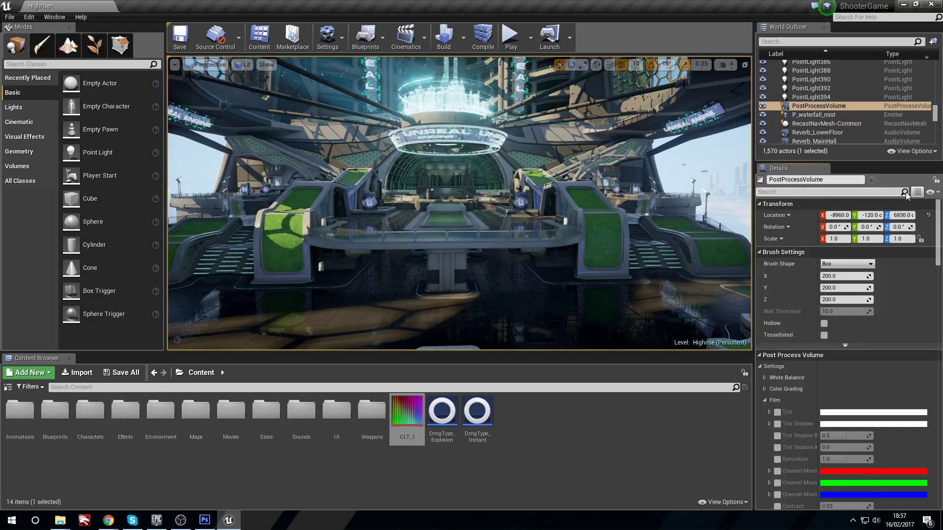
# Step: Reopen the post process Settings and collapse Film, Ambient Cubemap, Auto Exposure, Lens Flares, Ambient Occlusion, Global Illumination and Depth of Field
pyautogui.click(761, 367)
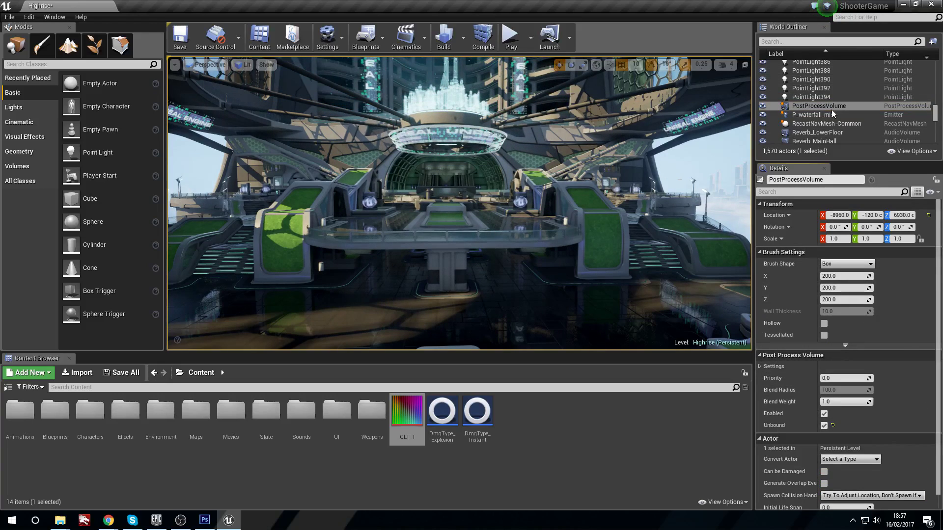
pyautogui.scroll(-1, 773, 342)
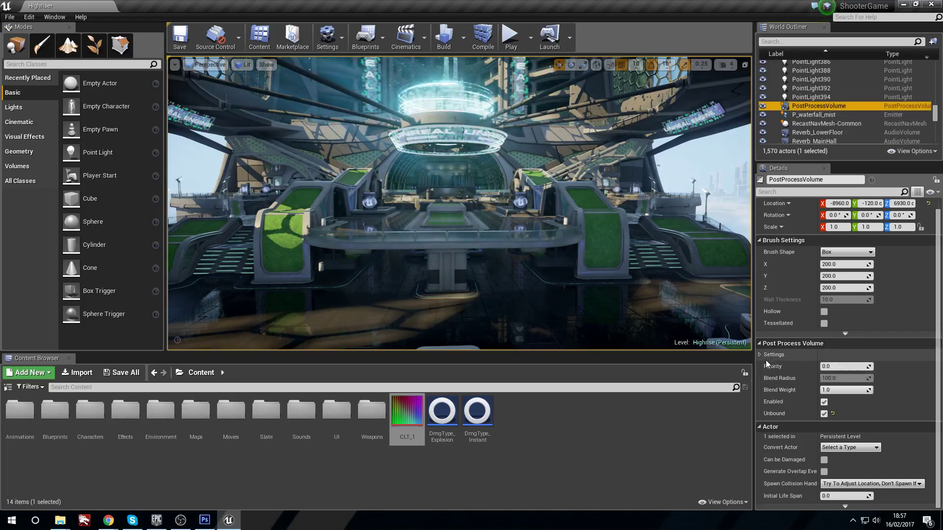
pyautogui.click(759, 355)
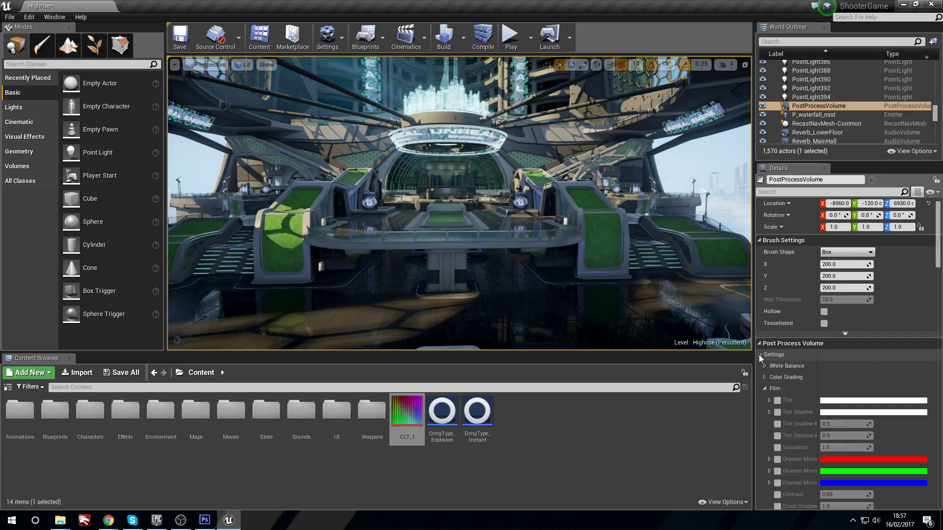
pyautogui.click(766, 389)
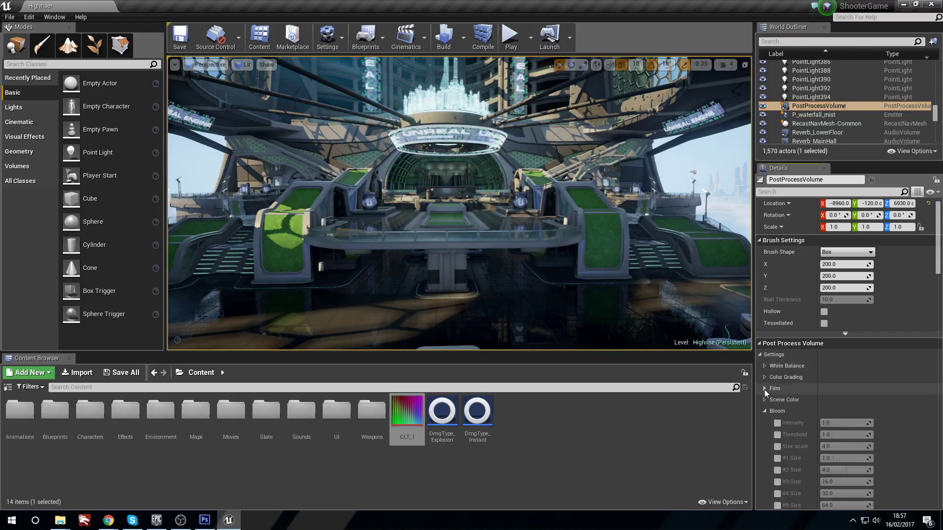
pyautogui.click(764, 432)
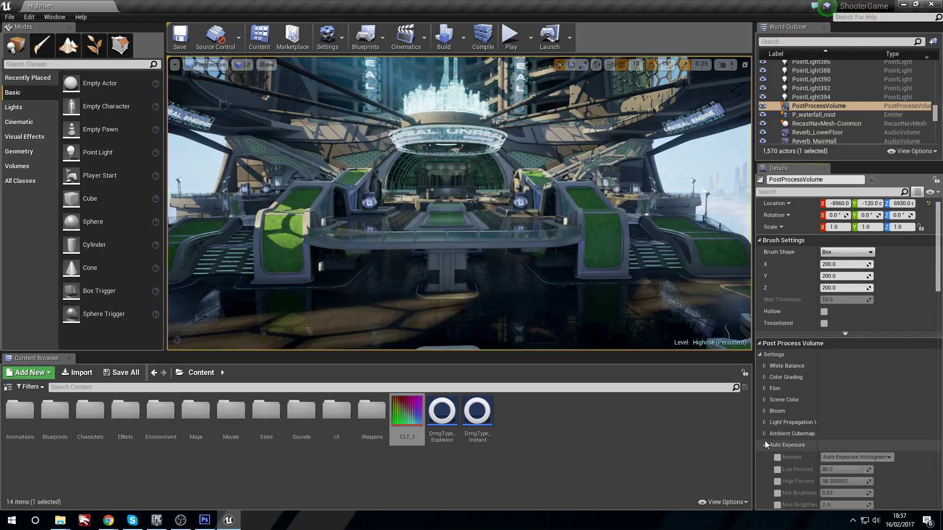
pyautogui.click(764, 445)
pyautogui.click(764, 456)
pyautogui.click(765, 467)
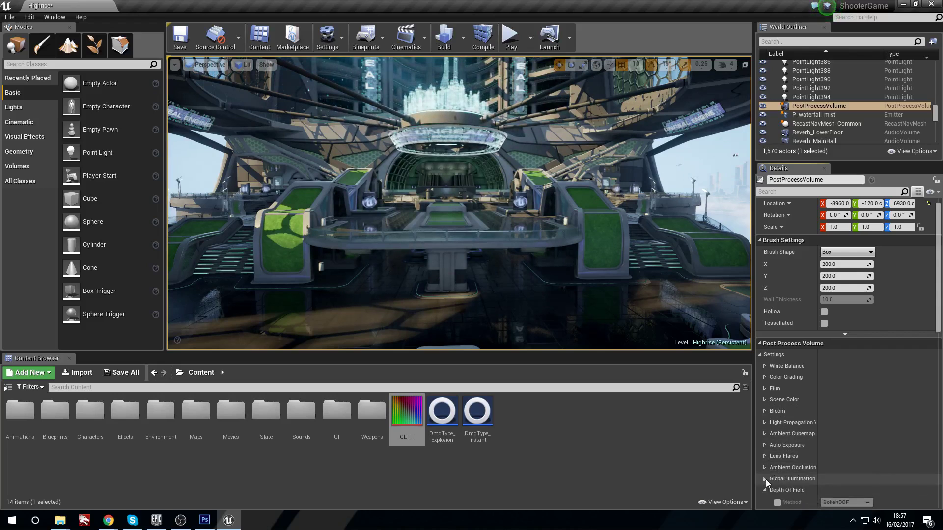
pyautogui.click(764, 478)
pyautogui.click(764, 491)
# Step: Collapse Motion Blur and the remaining lower groups, then expand Scene Color
pyautogui.scroll(-5, 785, 467)
pyautogui.click(776, 392)
pyautogui.click(781, 414)
pyautogui.click(780, 439)
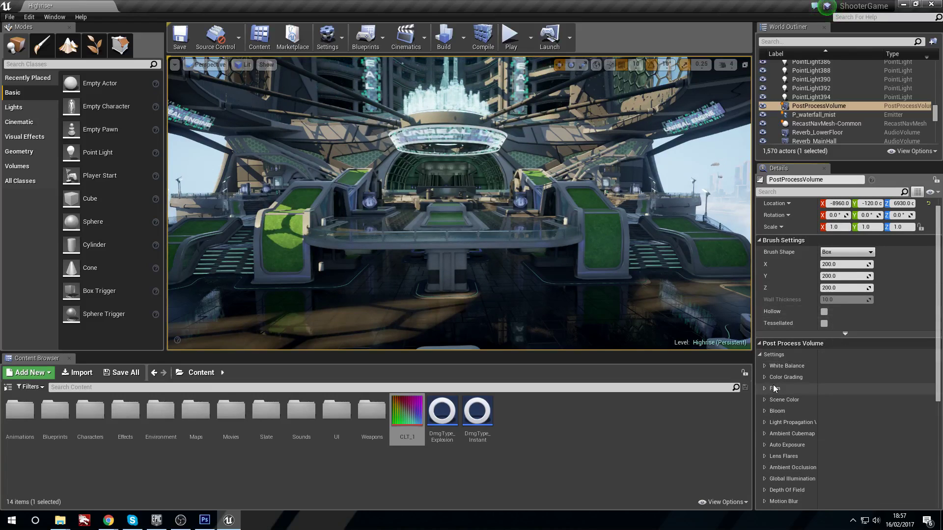
pyautogui.click(763, 400)
pyautogui.scroll(-2, 763, 400)
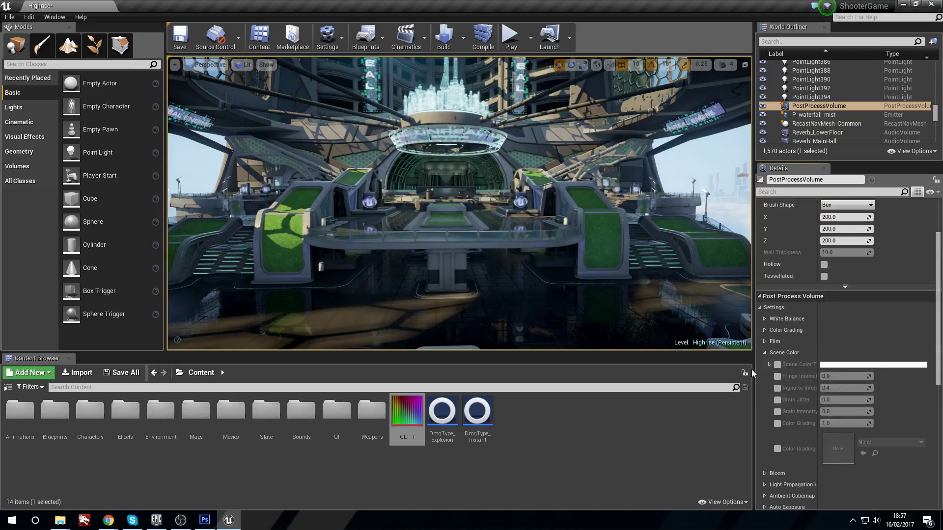
pyautogui.scroll(-1, 764, 369)
# Step: Preview green, purple and pink Scene Color Tints, cancel the colour change, and turn the tint back off
pyautogui.click(777, 350)
pyautogui.click(832, 349)
pyautogui.moveTo(705, 346); pyautogui.dragTo(643, 297)
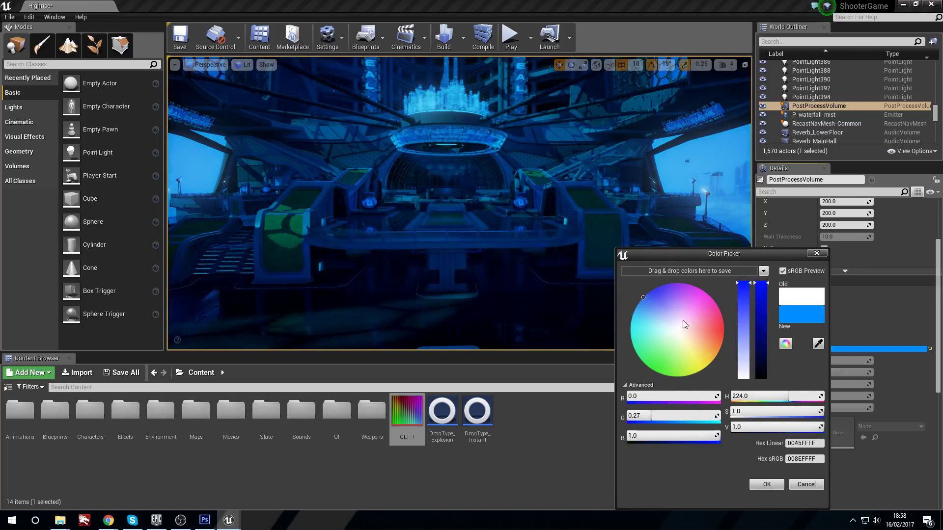
pyautogui.moveTo(685, 325); pyautogui.dragTo(806, 265)
pyautogui.click(805, 484)
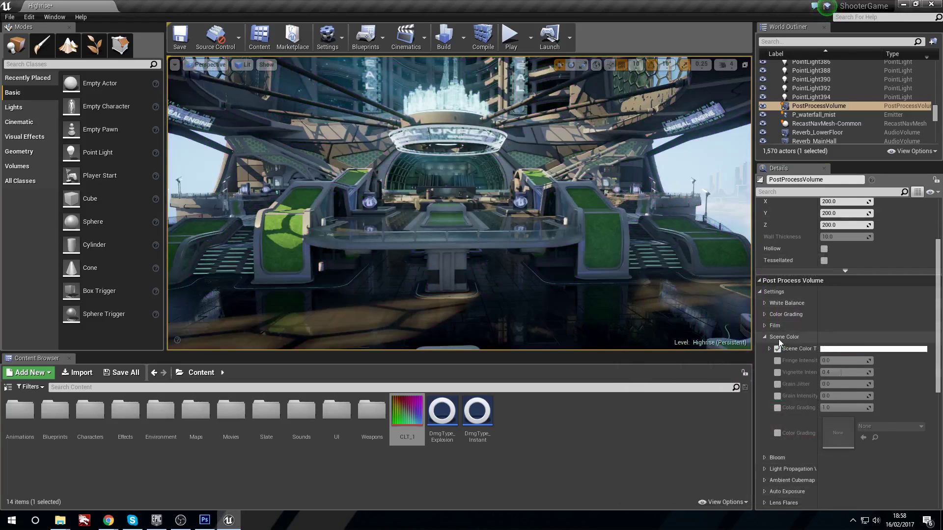
pyautogui.click(778, 348)
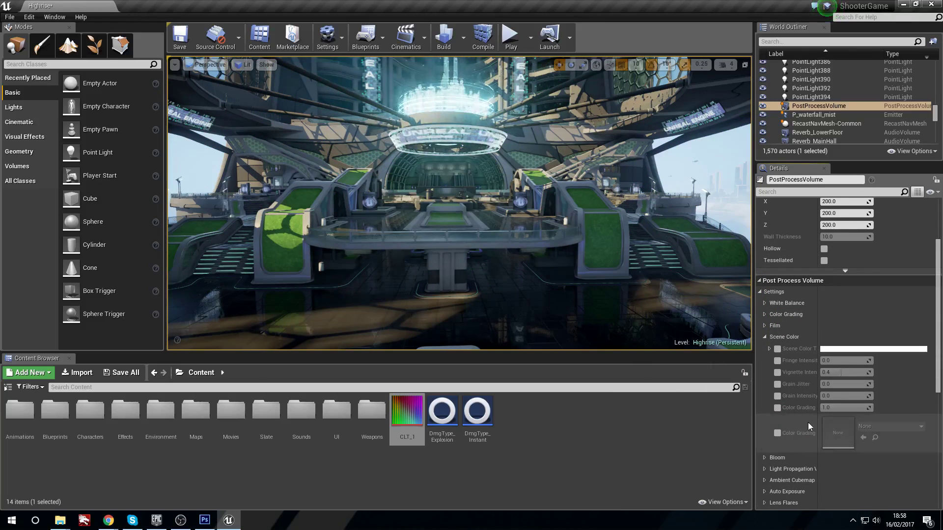
# Step: Enable the Color Grading LUT override and assign CLT_1 to it
pyautogui.click(776, 433)
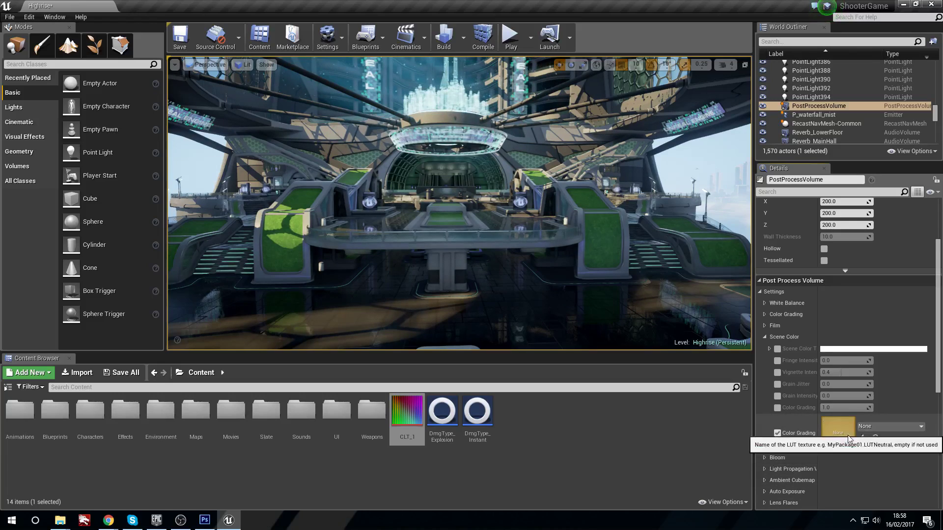
pyautogui.moveTo(405, 418); pyautogui.dragTo(845, 439)
pyautogui.moveTo(457, 221); pyautogui.dragTo(459, 201)
# Step: Compare against the tinted screenshot in Photoshop's Untitled-2, then check the CLT_1 grade looking toward the city
pyautogui.click(207, 523)
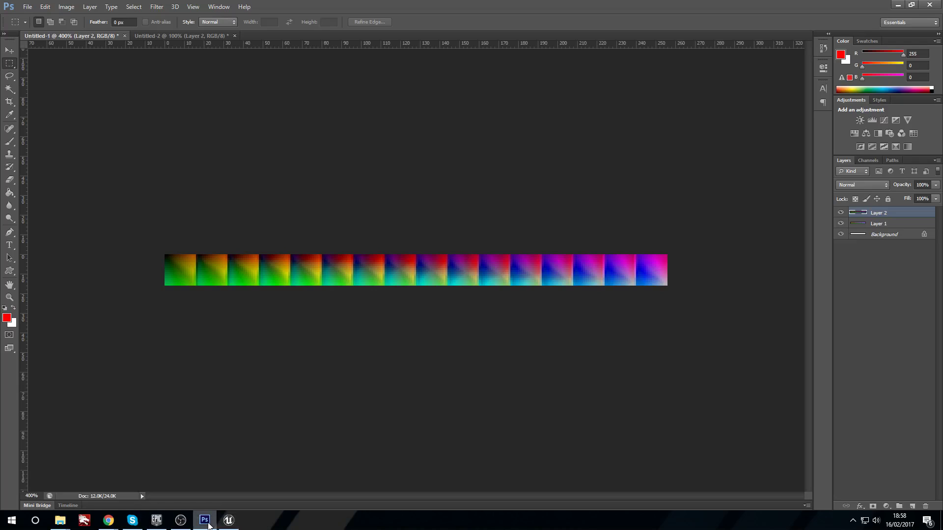
pyautogui.click(176, 36)
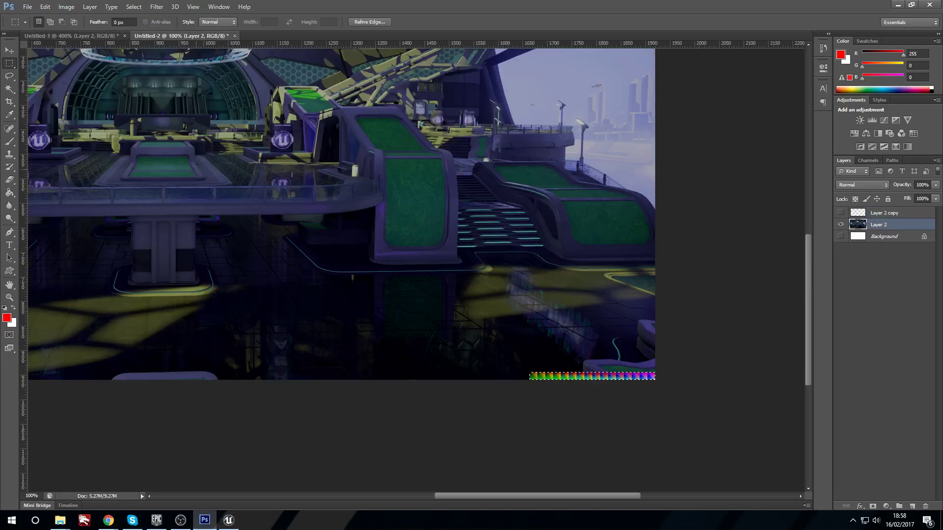
pyautogui.scroll(-1, 437, 304)
pyautogui.scroll(5, 432, 319)
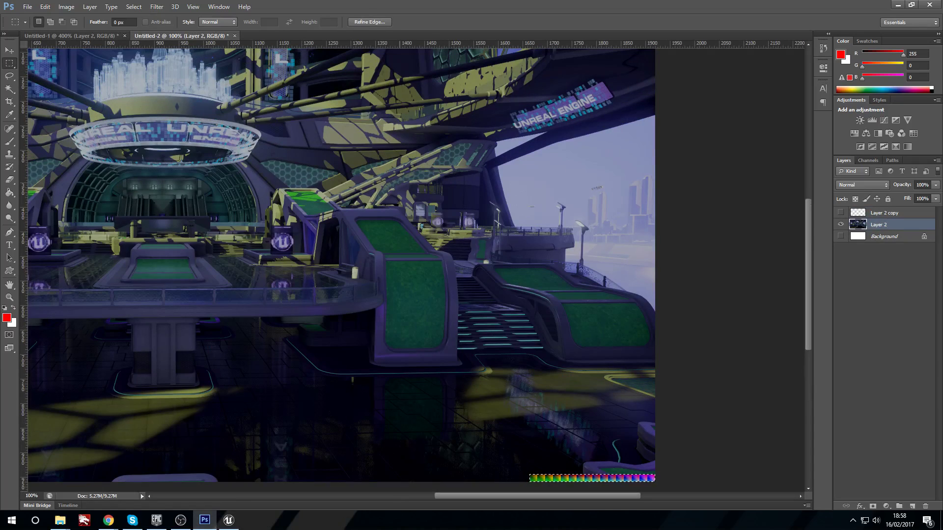
pyautogui.click(227, 521)
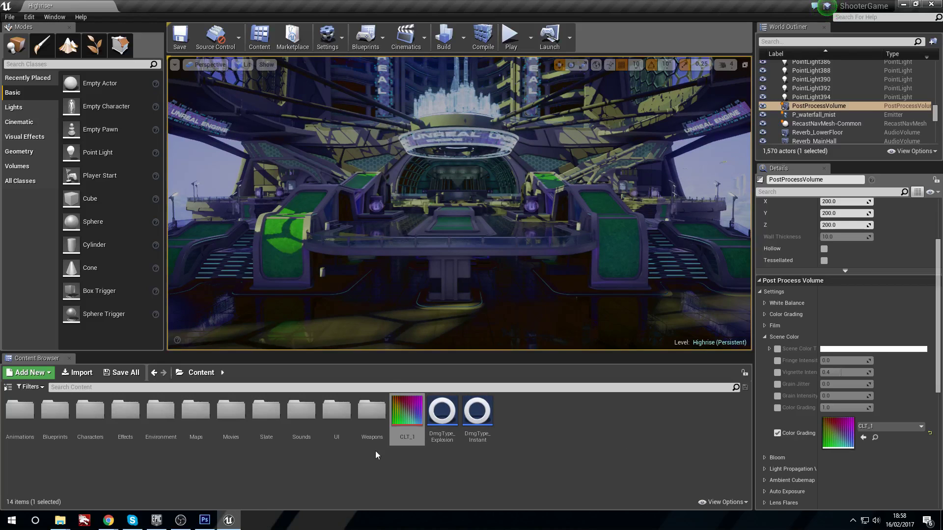
pyautogui.moveTo(490, 250)
pyautogui.mouseDown(button='right')
pyautogui.moveTo(324, 236)
pyautogui.moveTo(472, 250)
pyautogui.mouseUp(button='right')
# Step: Undo the tint on the Photoshop hall screenshot to restore its natural colours
pyautogui.click(205, 520)
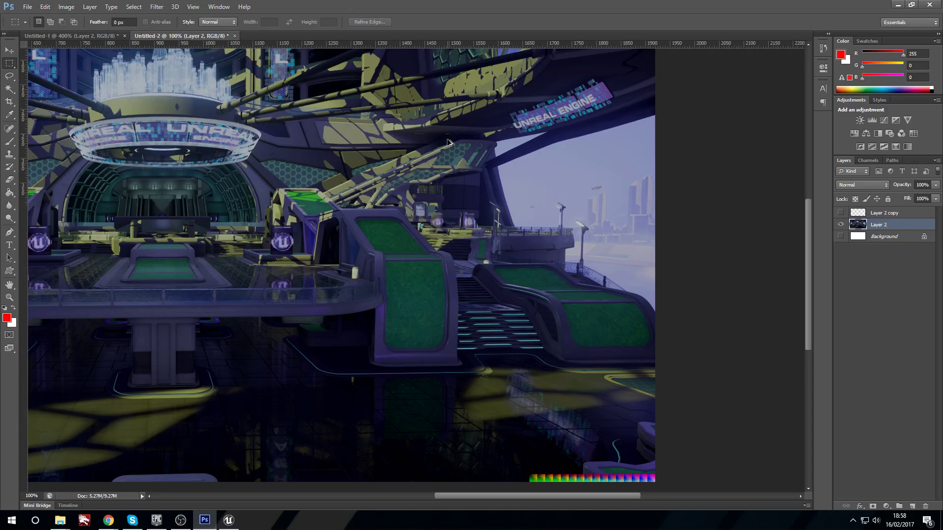
pyautogui.hotkey('ctrl', 'z')
pyautogui.scroll(-2, 536, 469)
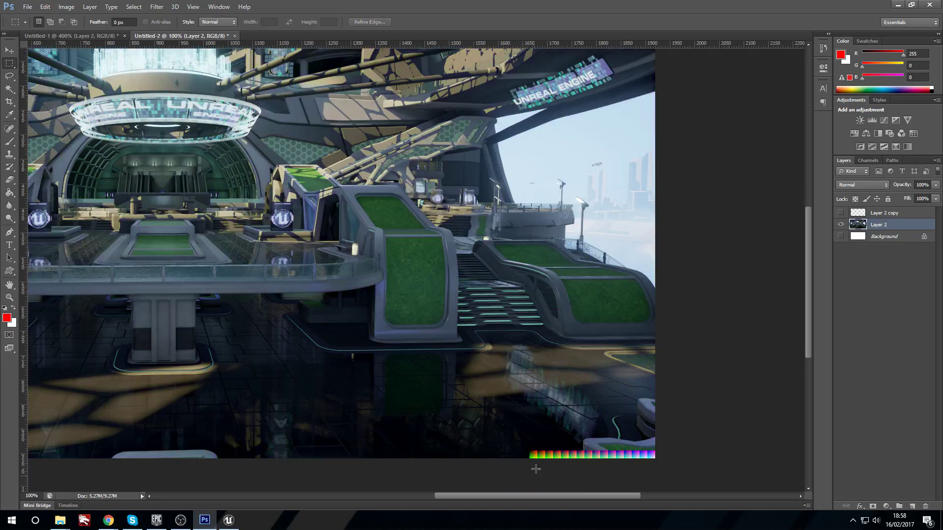
pyautogui.moveTo(561, 496); pyautogui.dragTo(481, 495)
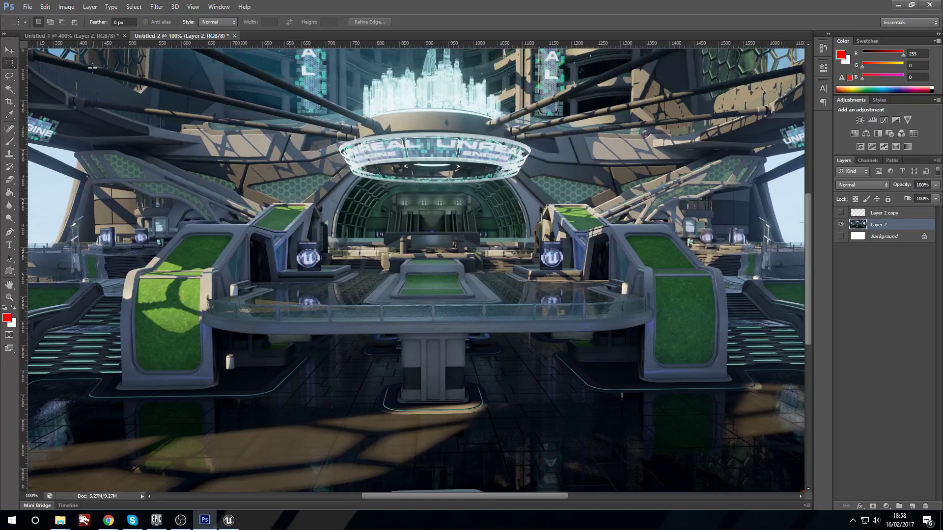
# Step: Apply Hue/Saturation with Saturation -100 and Lightness -52 to the screenshot
pyautogui.click(90, 7)
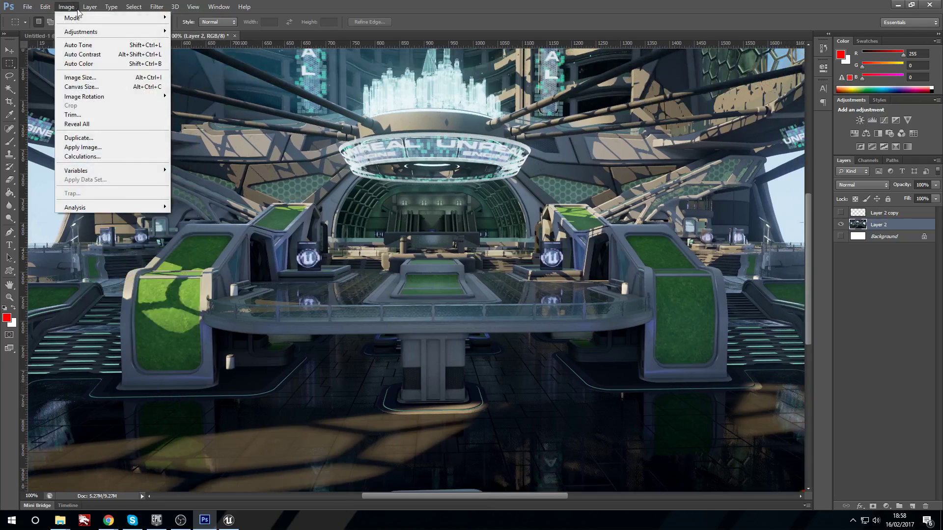
pyautogui.moveTo(82, 32)
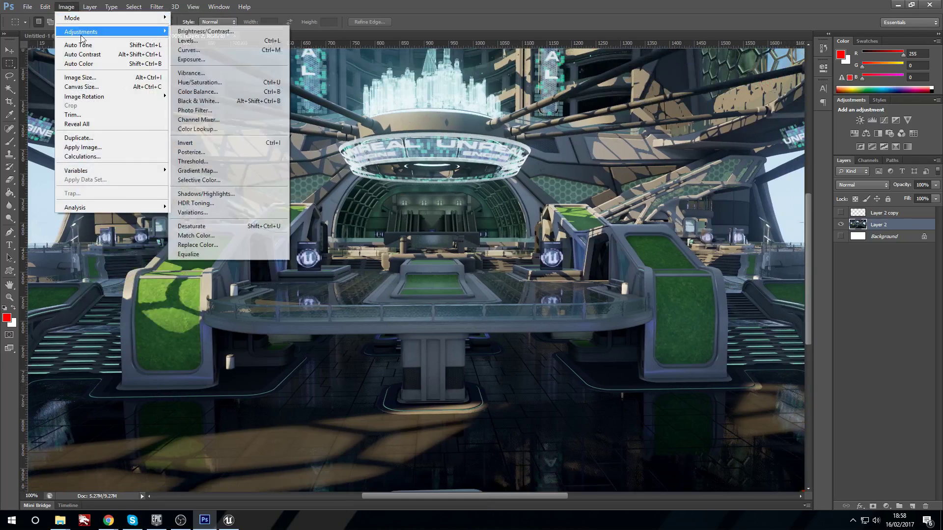
pyautogui.click(238, 82)
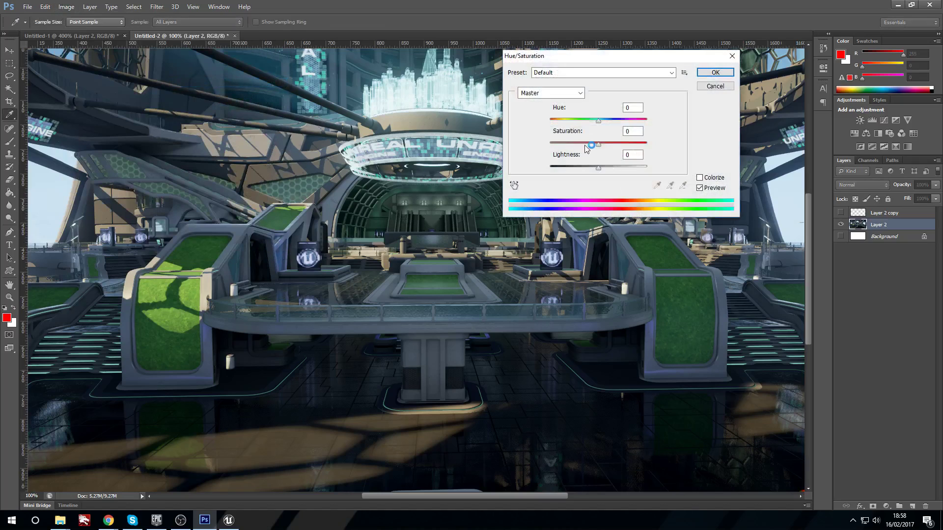
pyautogui.moveTo(584, 147); pyautogui.dragTo(251, 273)
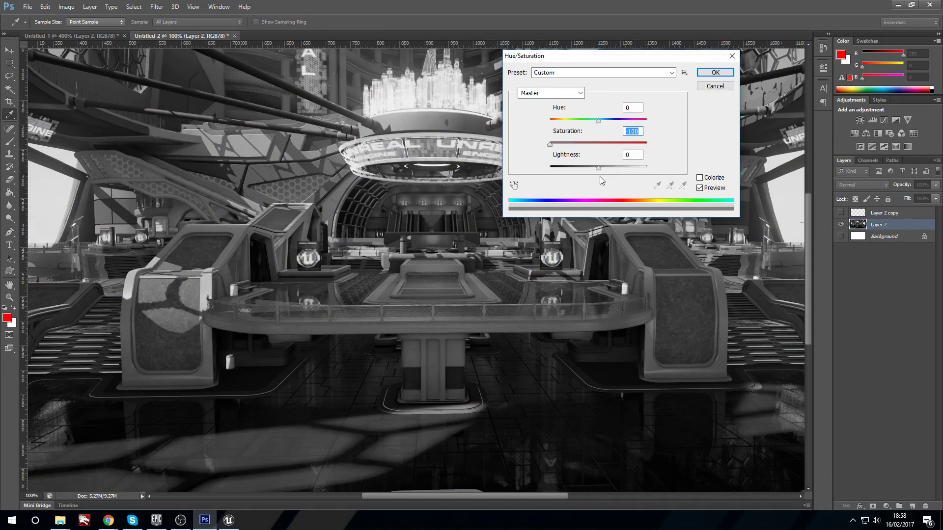
pyautogui.moveTo(599, 169); pyautogui.dragTo(572, 168)
pyautogui.click(715, 73)
# Step: Switch to the Rectangular Marquee and move to the Untitled-1 LUT strip document
pyautogui.press('m')
pyautogui.scroll(-5, 678, 301)
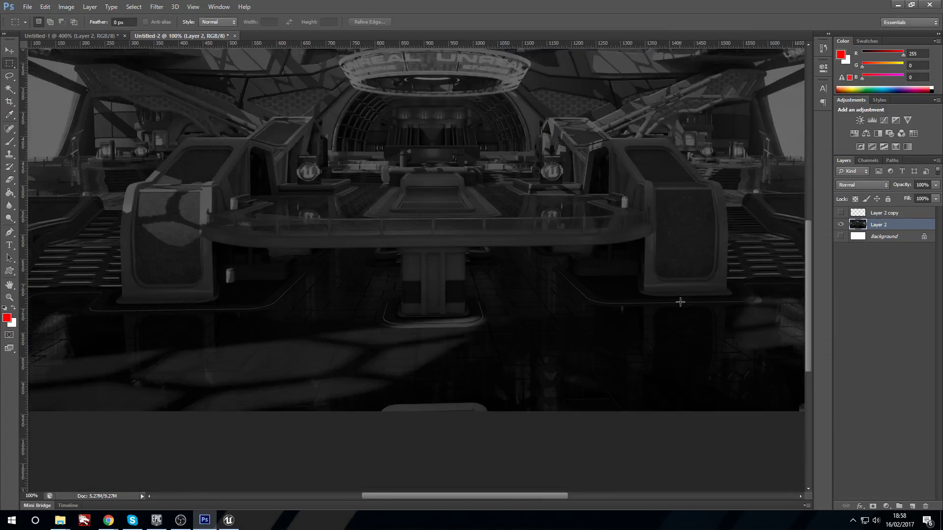
pyautogui.moveTo(413, 496); pyautogui.dragTo(472, 495)
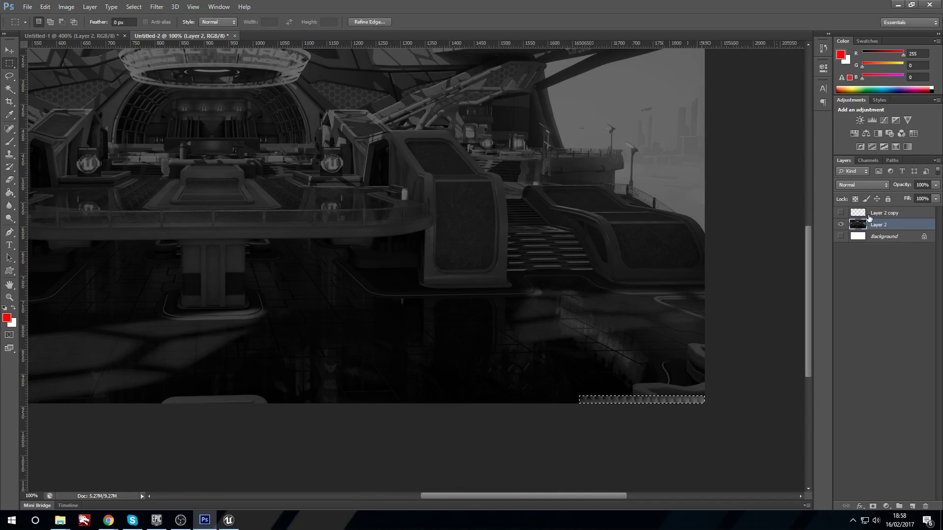
pyautogui.click(103, 36)
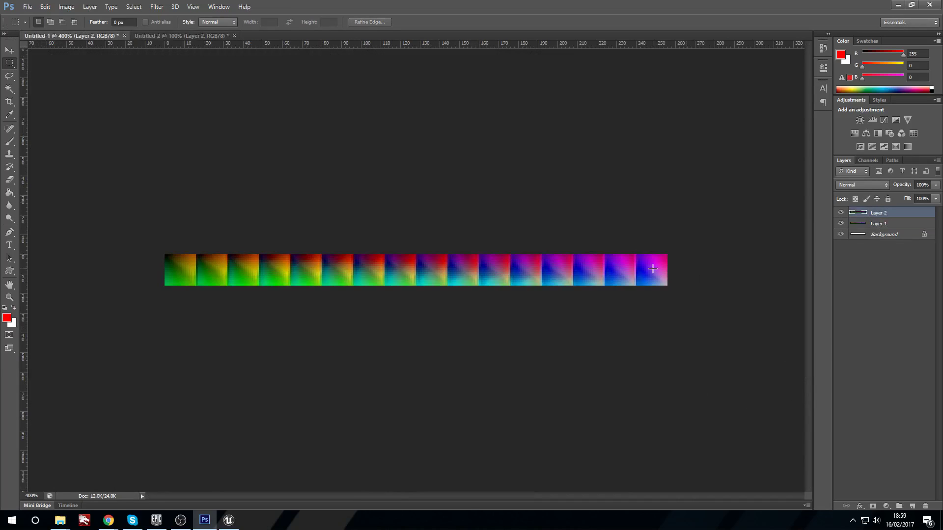
# Step: Save the greyscale LUT strip as Targa file 'CLT_2', accepting the default Targa options
pyautogui.click(28, 7)
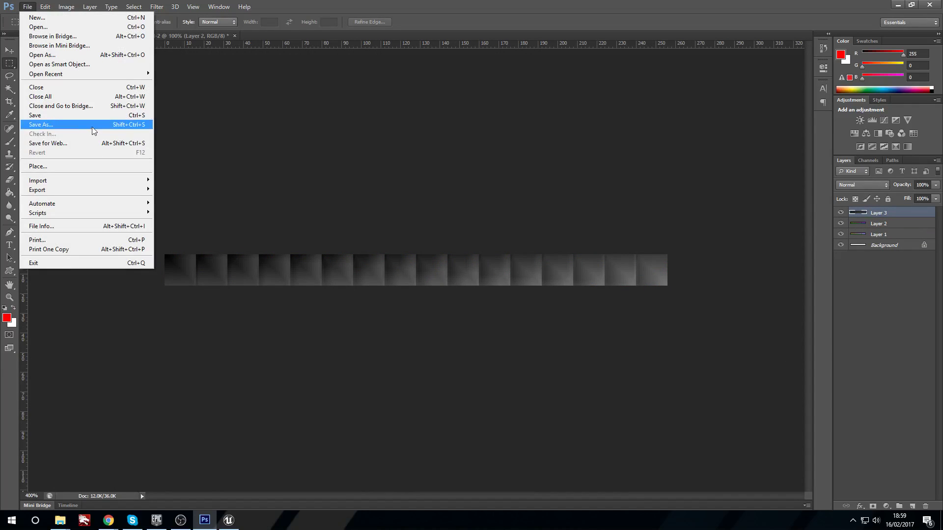
pyautogui.click(93, 125)
pyautogui.click(476, 270)
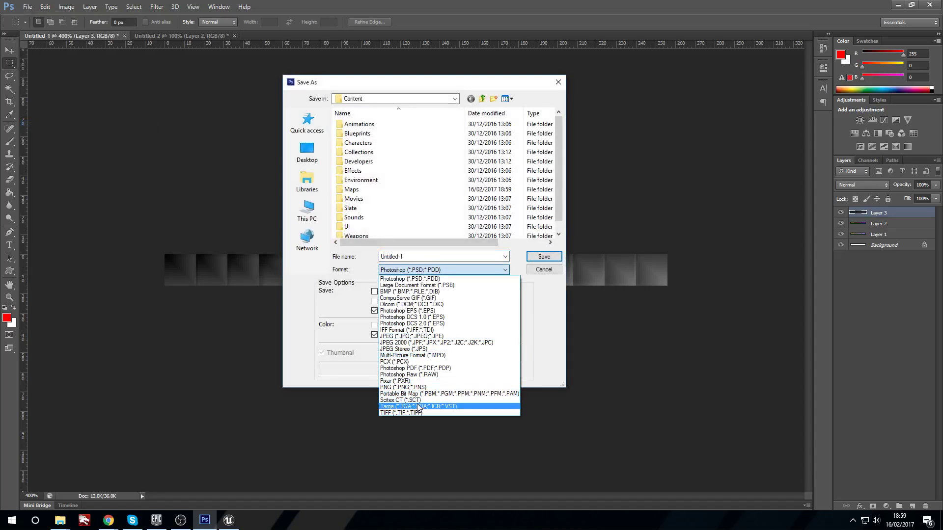
pyautogui.click(418, 407)
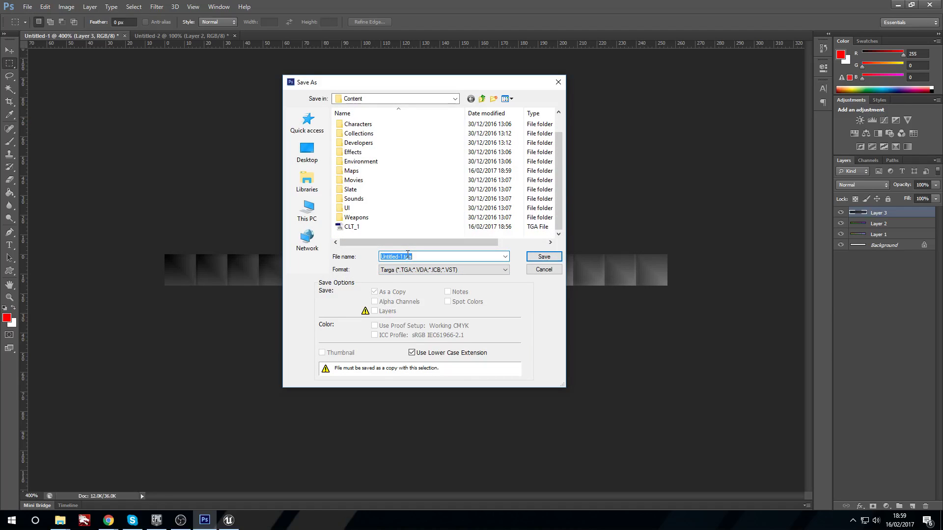
pyautogui.write('CLT_2')
pyautogui.press('Return')
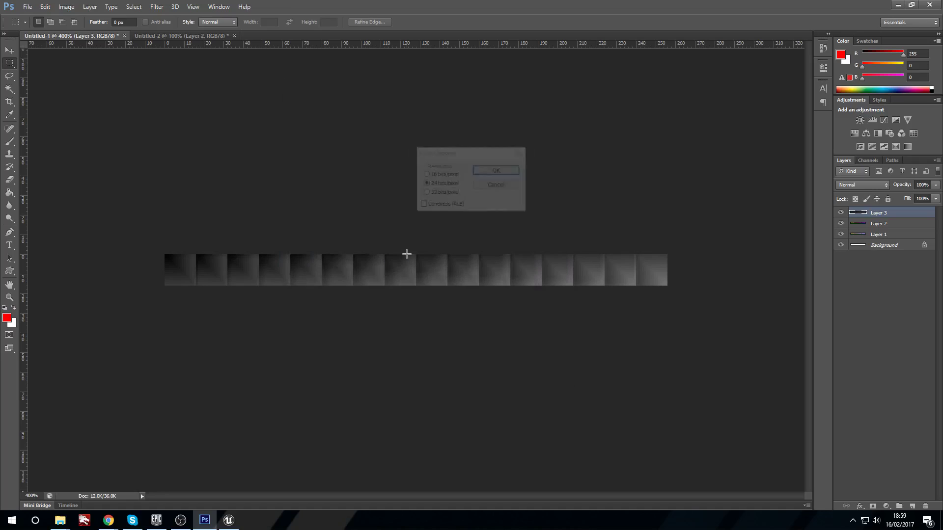
pyautogui.press('Return')
# Step: Set the CLT_2 texture's Texture Group to ColorLookupTable and save it
pyautogui.click(237, 520)
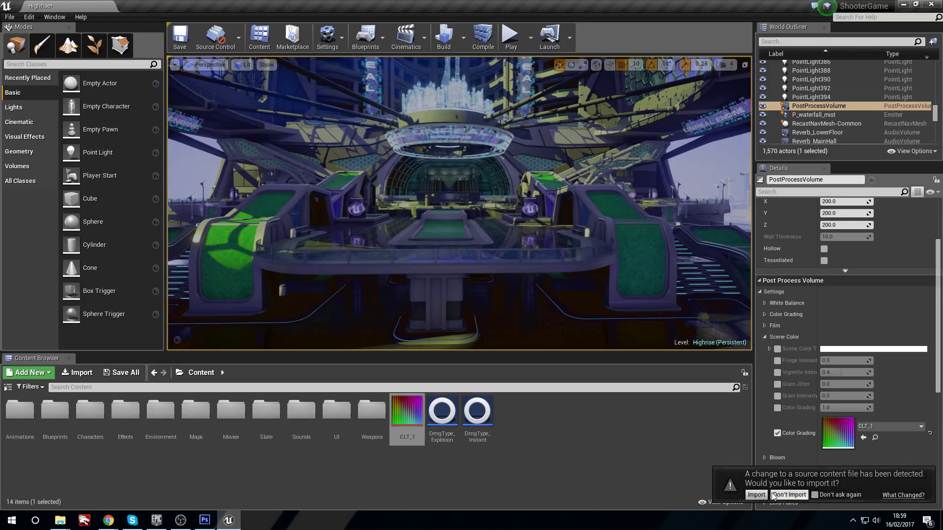
pyautogui.doubleClick(512, 411)
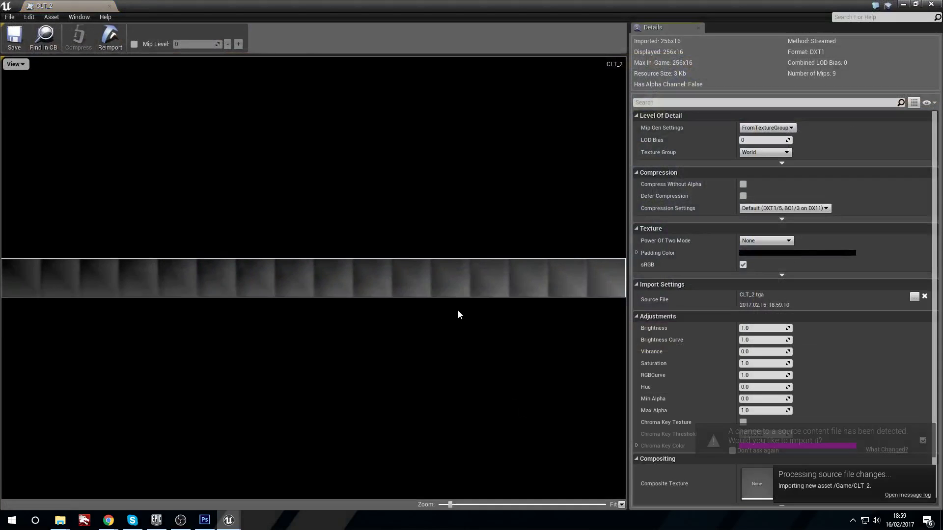
pyautogui.click(777, 153)
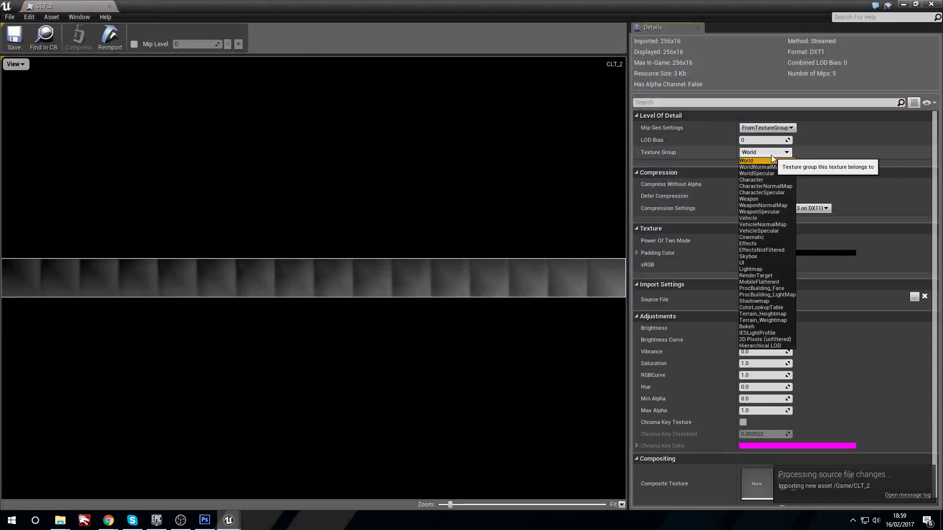
pyautogui.click(761, 308)
pyautogui.click(15, 36)
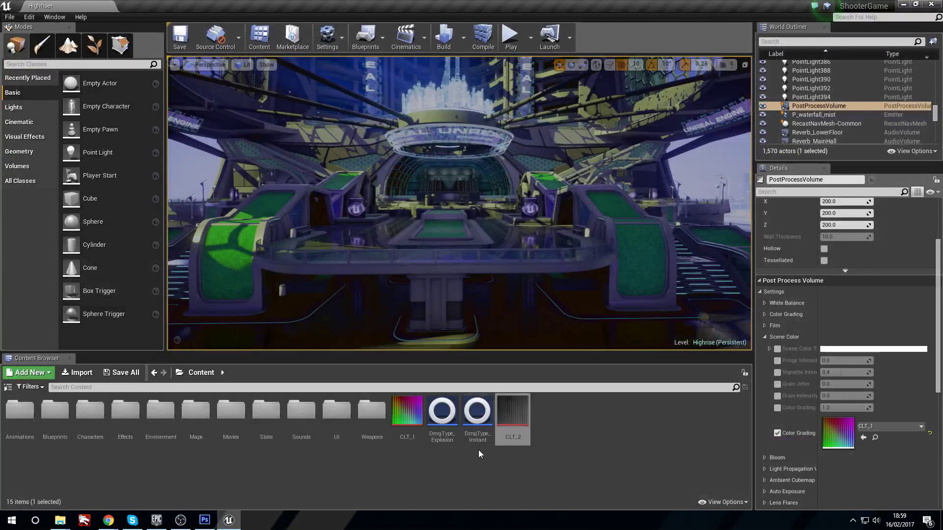
# Step: Assign CLT_2 as the Color Grading lookup to preview the greyscale grade, then reset it to None
pyautogui.moveTo(512, 411); pyautogui.dragTo(847, 437)
pyautogui.moveTo(497, 204); pyautogui.dragTo(496, 147, button='right')
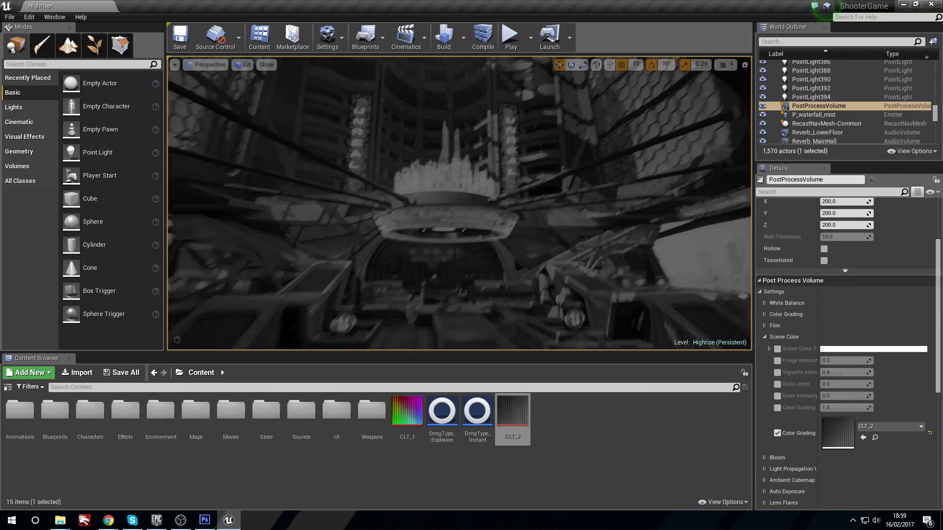
pyautogui.moveTo(496, 148); pyautogui.dragTo(496, 169, button='right')
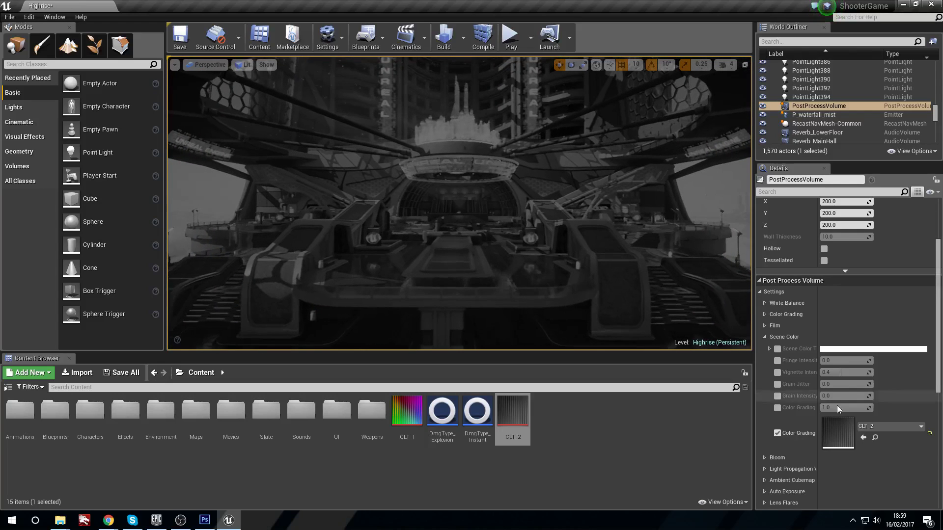
pyautogui.click(930, 433)
pyautogui.moveTo(460, 203); pyautogui.dragTo(446, 201, button='right')
# Step: In Photoshop, hide Layer 3 and Layer 2 so only the bright Layer 1 strip shows
pyautogui.click(216, 518)
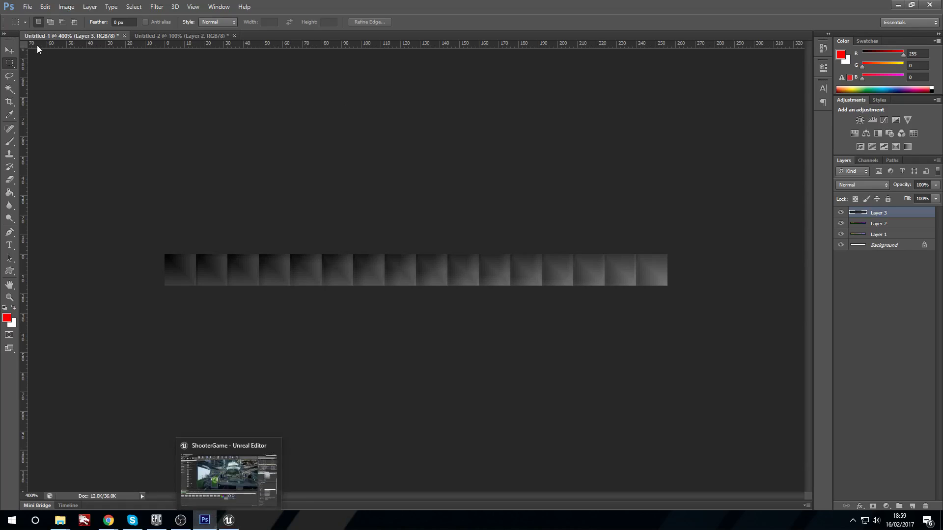
pyautogui.click(841, 213)
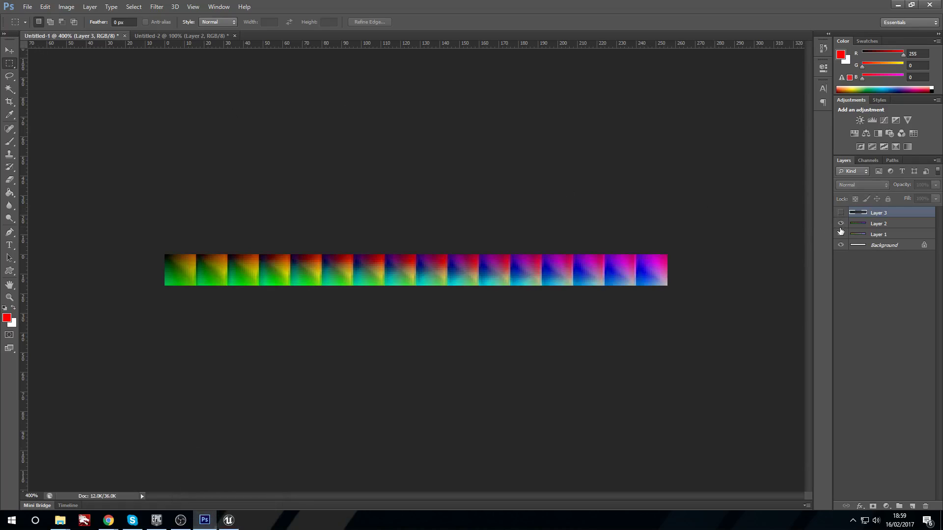
pyautogui.click(840, 224)
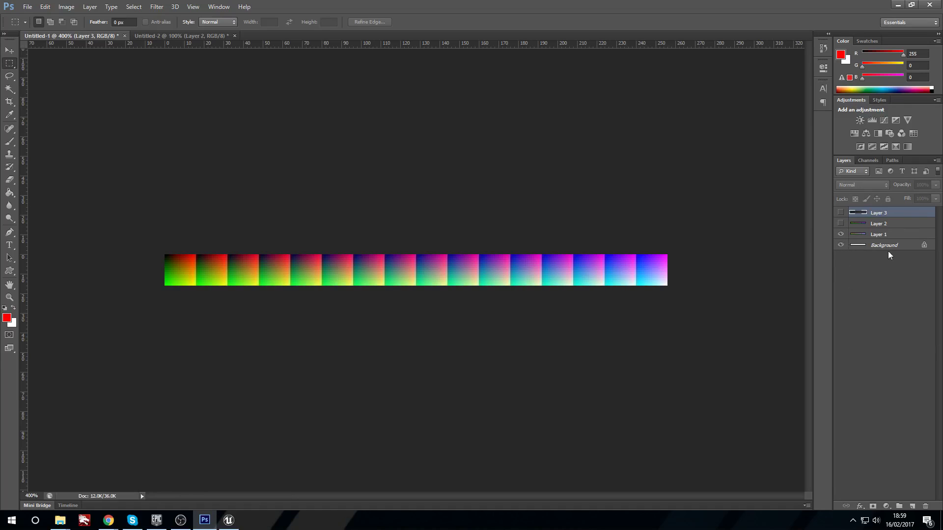
# Step: Select the strip's green areas with Select > Color Range at fuzziness 40
pyautogui.click(90, 7)
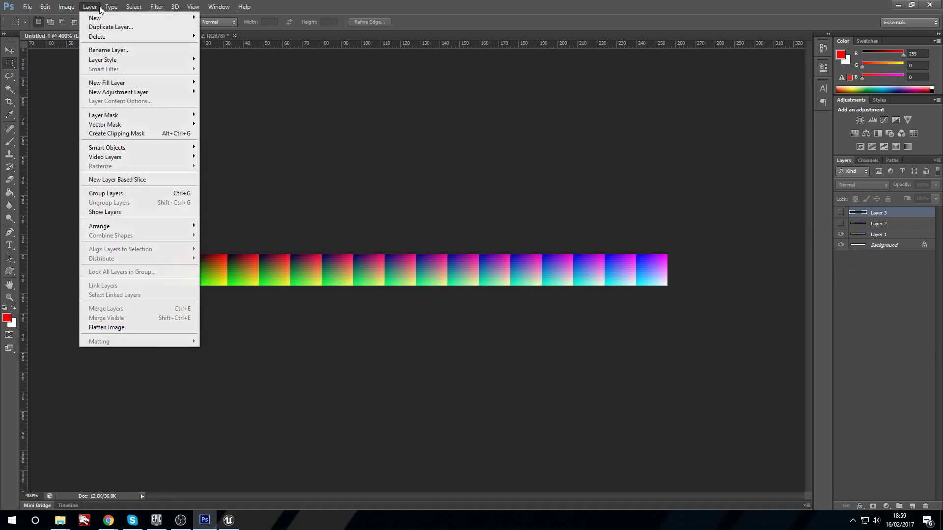
pyautogui.moveTo(73, 8)
pyautogui.moveTo(132, 7)
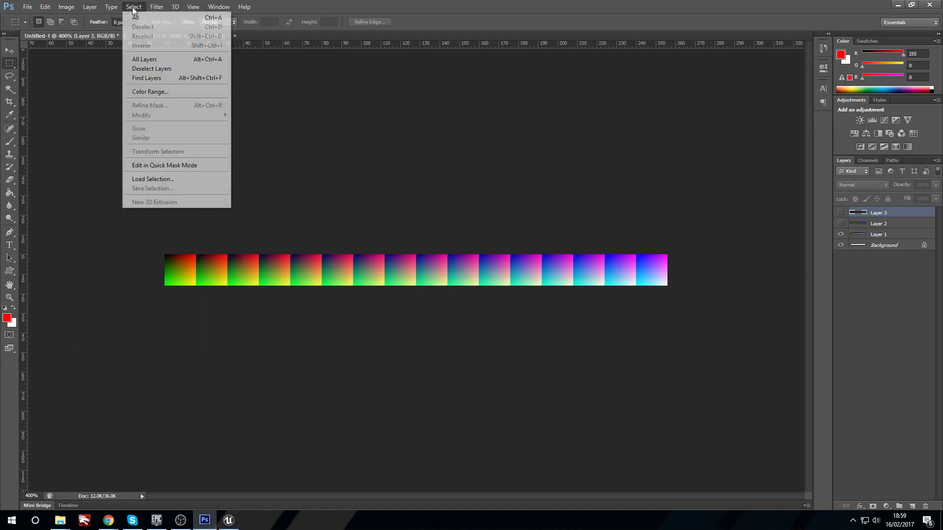
pyautogui.click(185, 92)
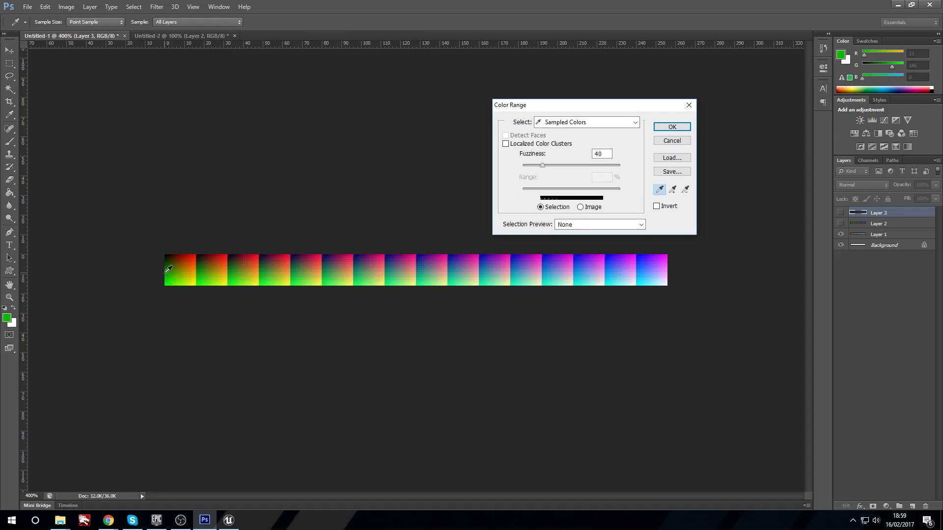
pyautogui.click(679, 128)
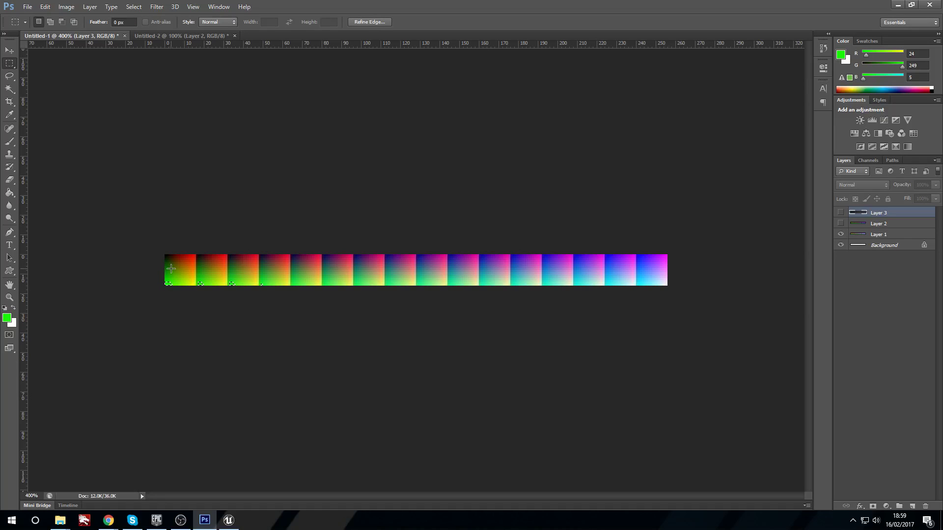
pyautogui.click(134, 7)
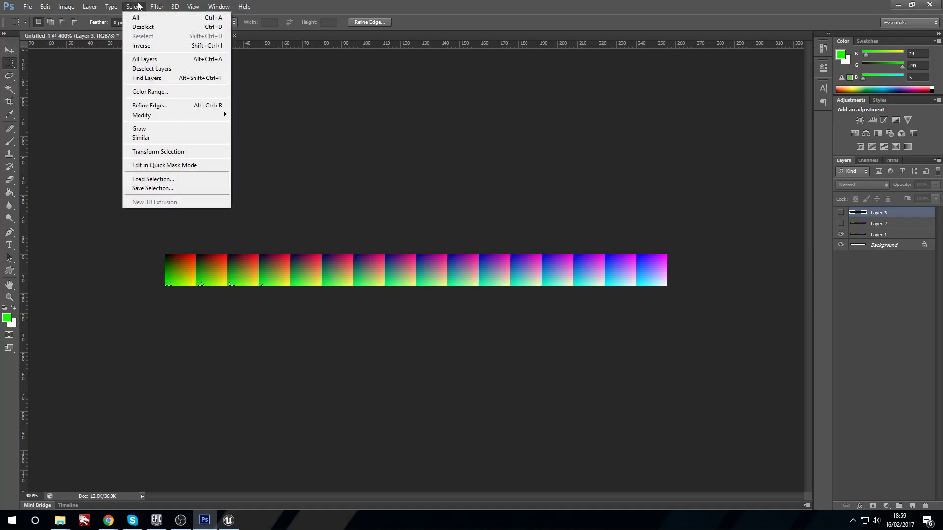
# Step: Add small rectangular bands along the lower-left tiles to the green selection, then invert it
pyautogui.click(9, 76)
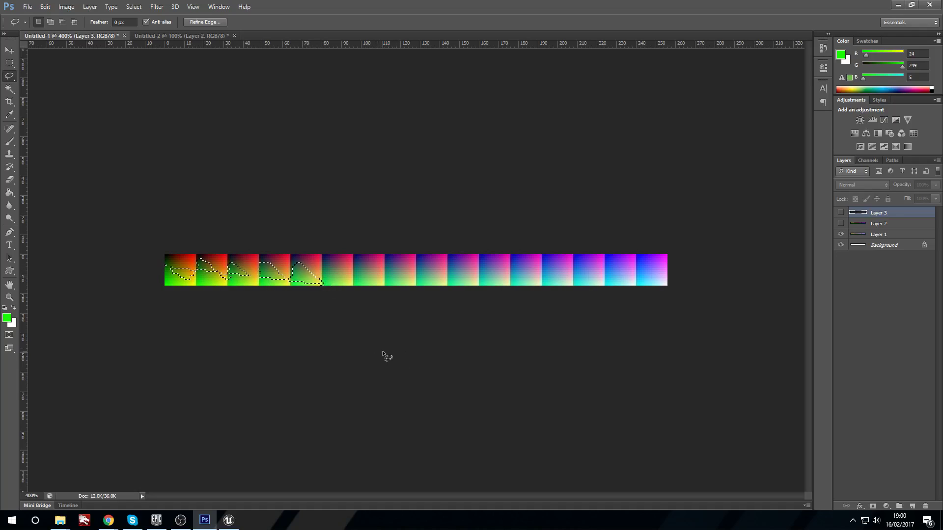
pyautogui.click(12, 62)
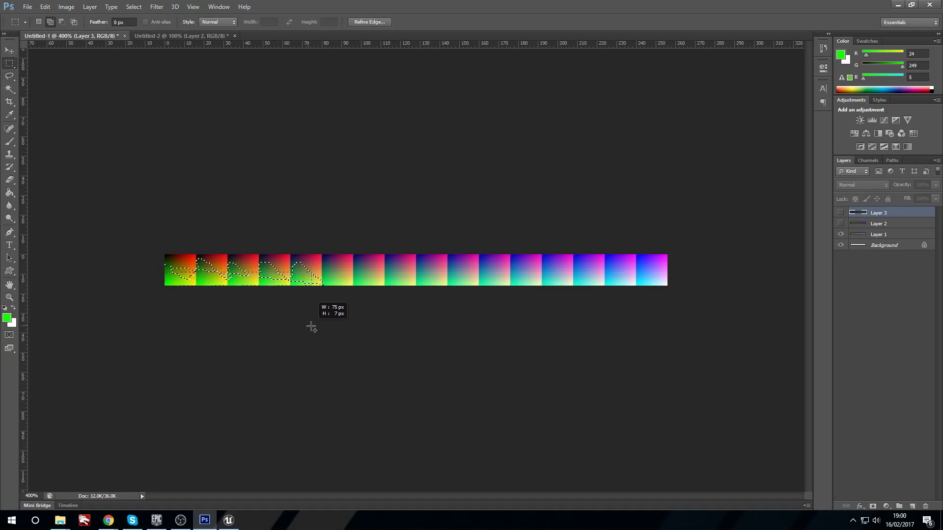
pyautogui.keyDown('shift'); pyautogui.moveTo(311, 327); pyautogui.dragTo(312, 333); pyautogui.keyUp('shift')
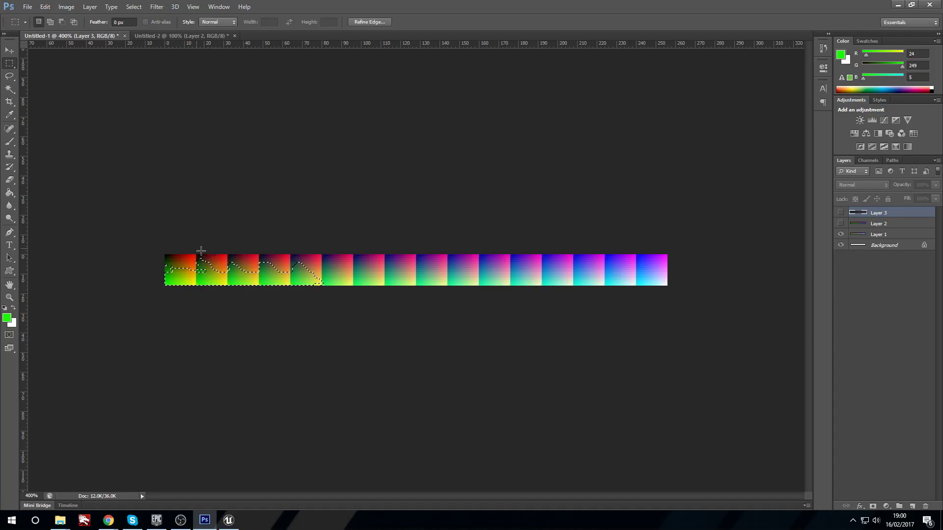
pyautogui.keyDown('shift'); pyautogui.moveTo(216, 267); pyautogui.dragTo(216, 268); pyautogui.keyUp('shift')
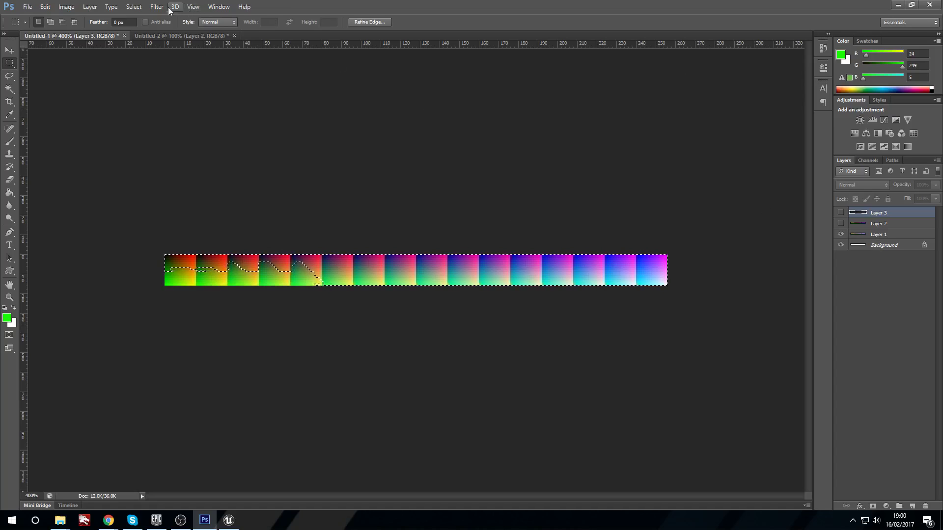
pyautogui.click(144, 7)
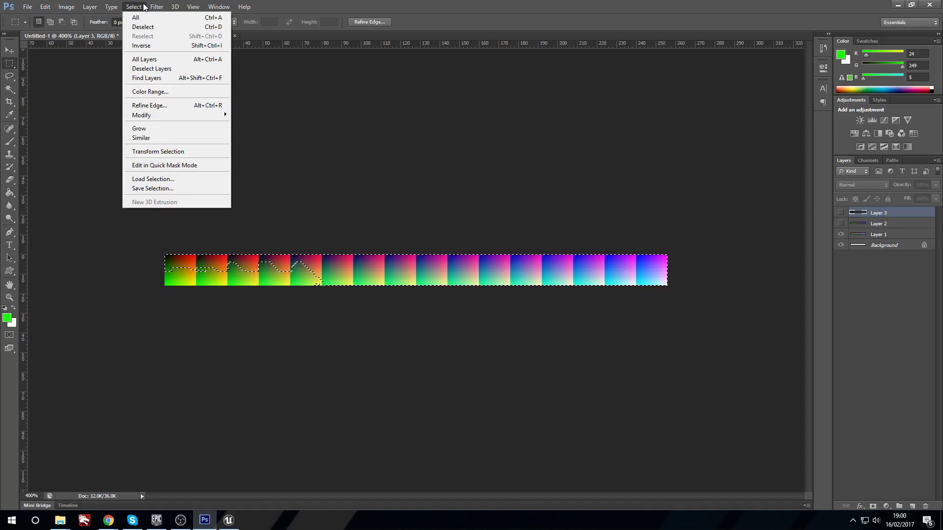
pyautogui.moveTo(67, 9)
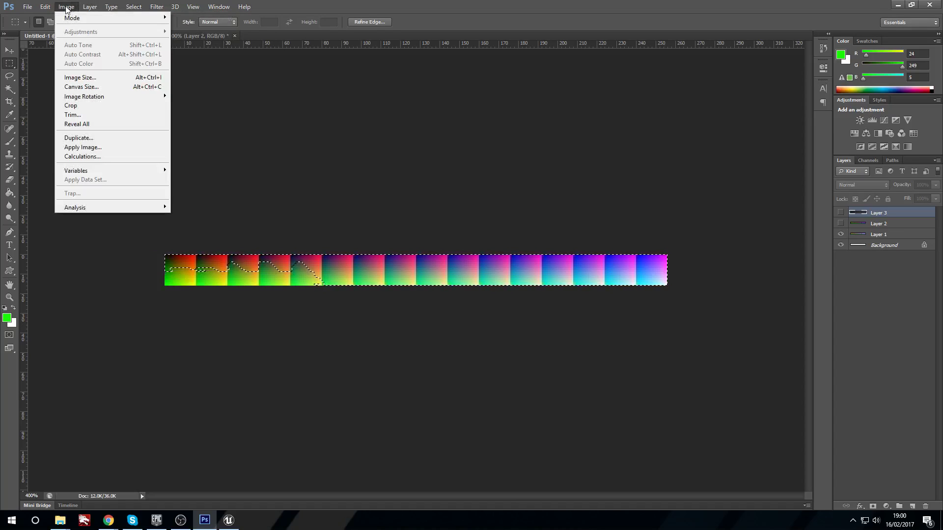
# Step: Desaturate the selected area of Layer 1 to Saturation -100 with Hue/Saturation
pyautogui.click(629, 64)
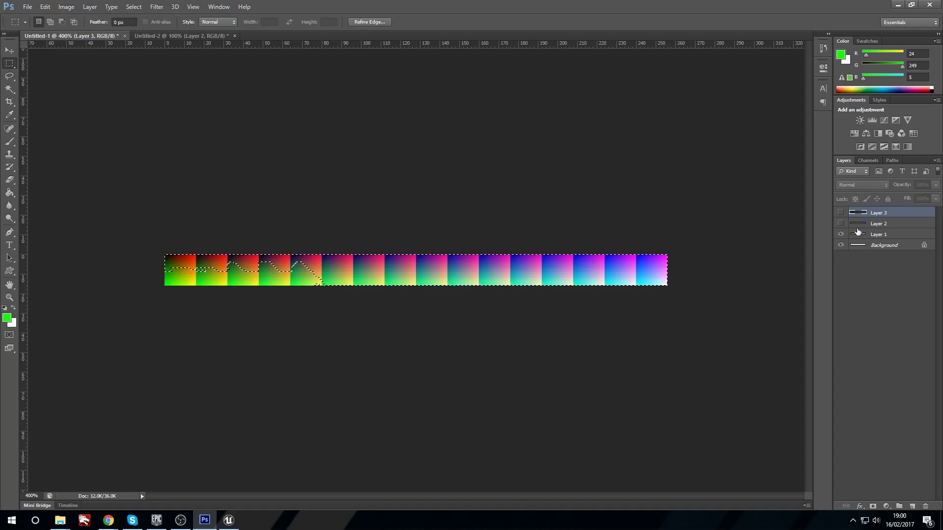
pyautogui.click(879, 236)
pyautogui.click(65, 7)
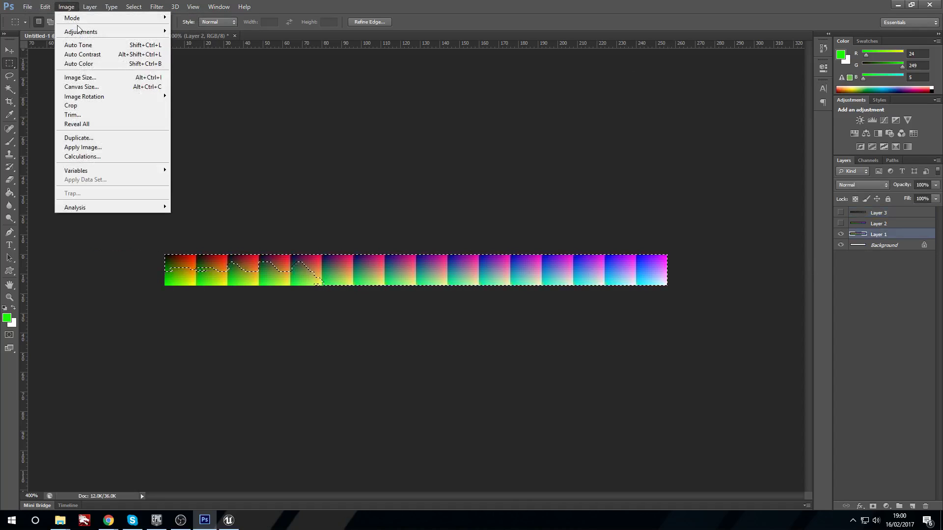
pyautogui.moveTo(90, 33)
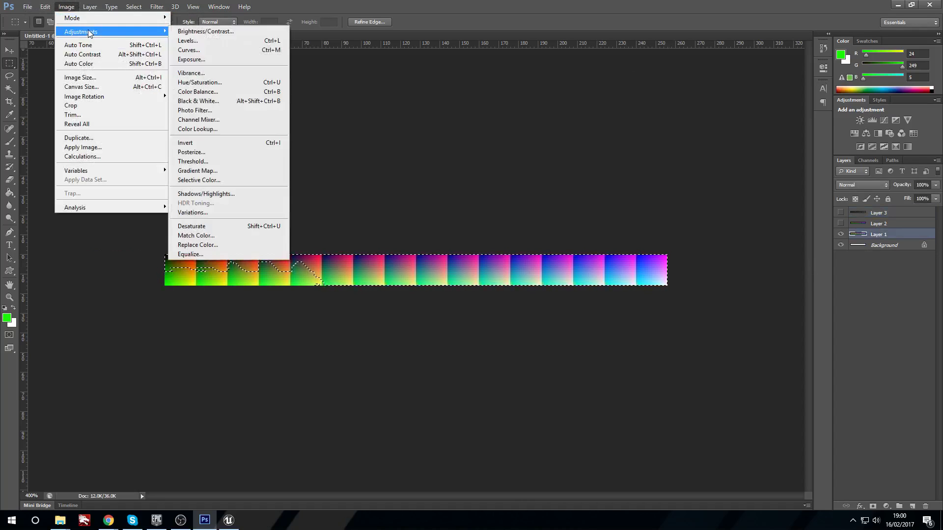
pyautogui.click(252, 81)
pyautogui.moveTo(595, 145); pyautogui.dragTo(542, 143)
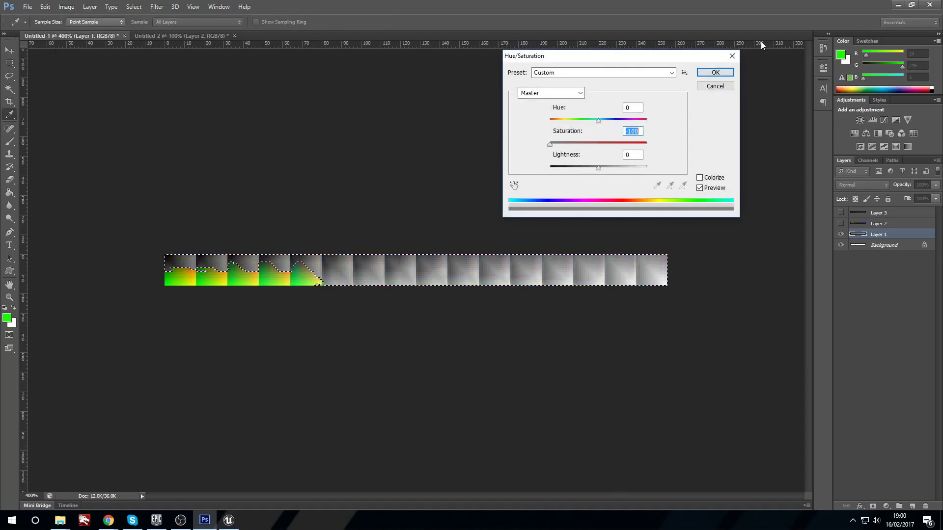
pyautogui.click(715, 73)
# Step: Save the strip as Targa file 'CLT_3'
pyautogui.click(28, 7)
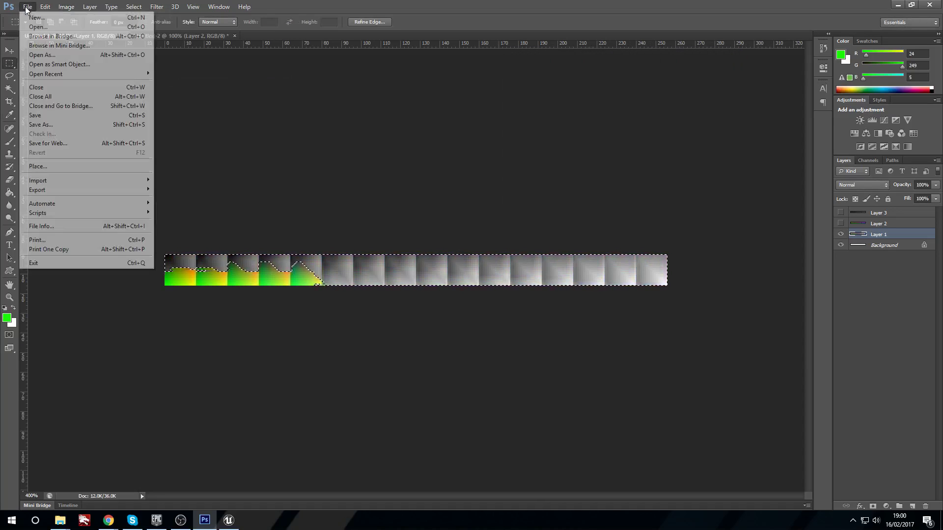
pyautogui.click(84, 124)
pyautogui.click(442, 270)
pyautogui.click(434, 407)
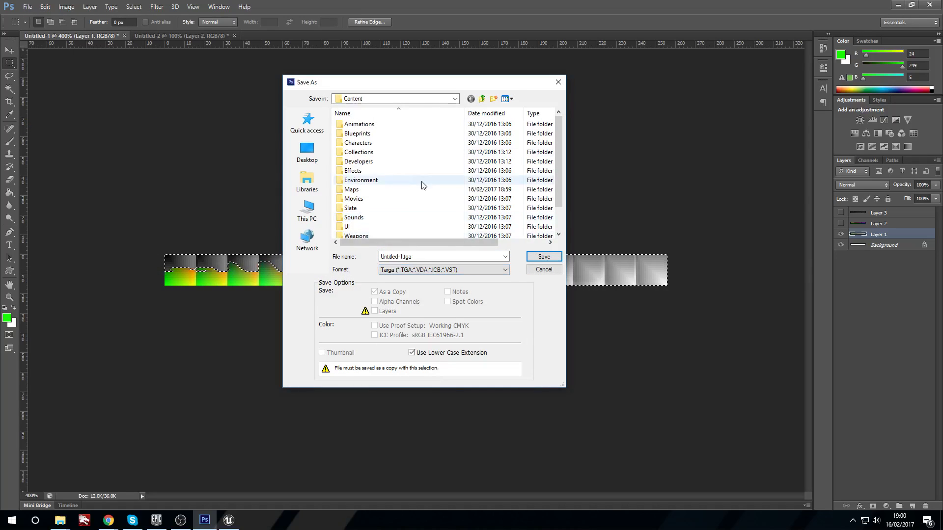
pyautogui.scroll(-1, 420, 185)
pyautogui.click(416, 260)
pyautogui.write('CLT_3')
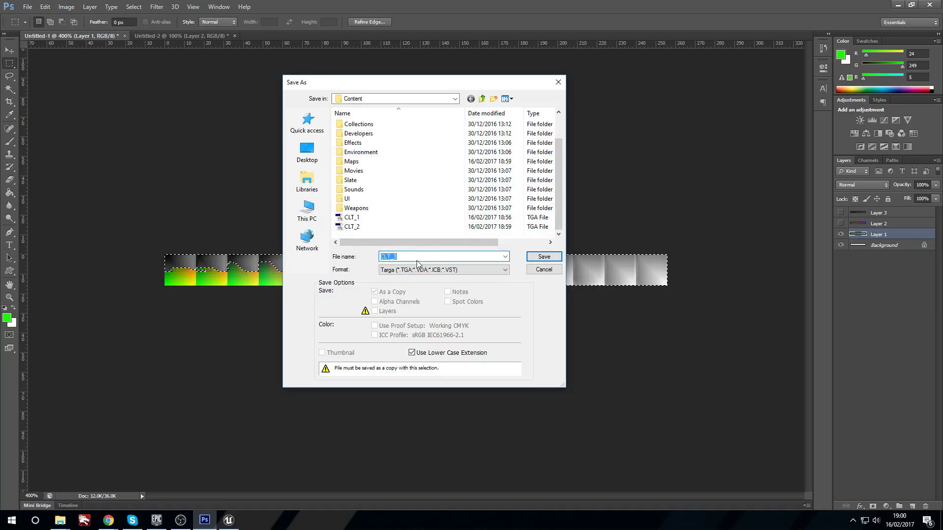
pyautogui.press('Return')
pyautogui.press('Return')
# Step: Import the changed lookup texture as CLT_3 and set its Texture Group to ColorLookupTable
pyautogui.click(228, 520)
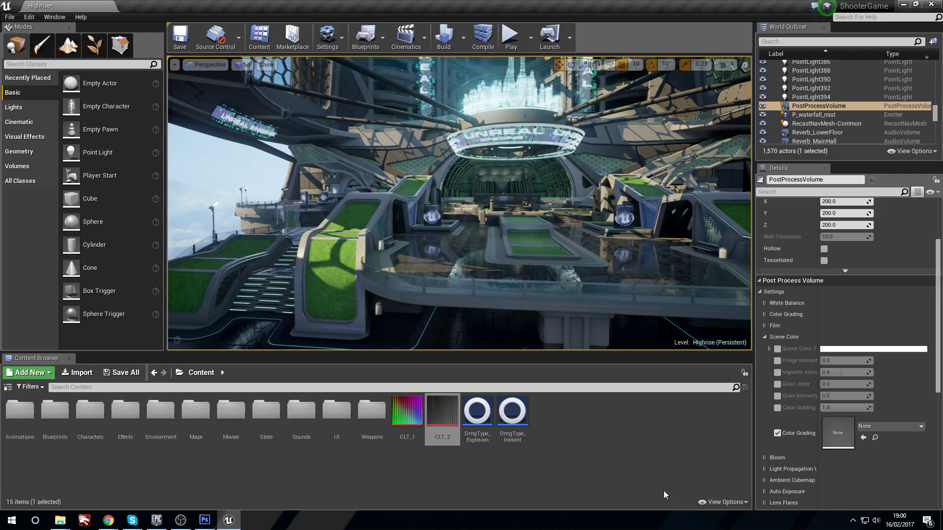
pyautogui.click(758, 495)
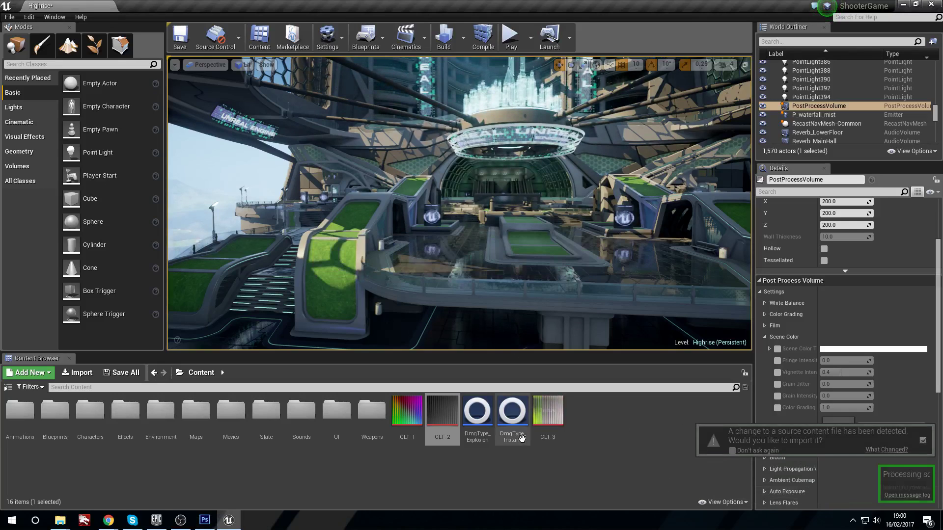
pyautogui.doubleClick(536, 403)
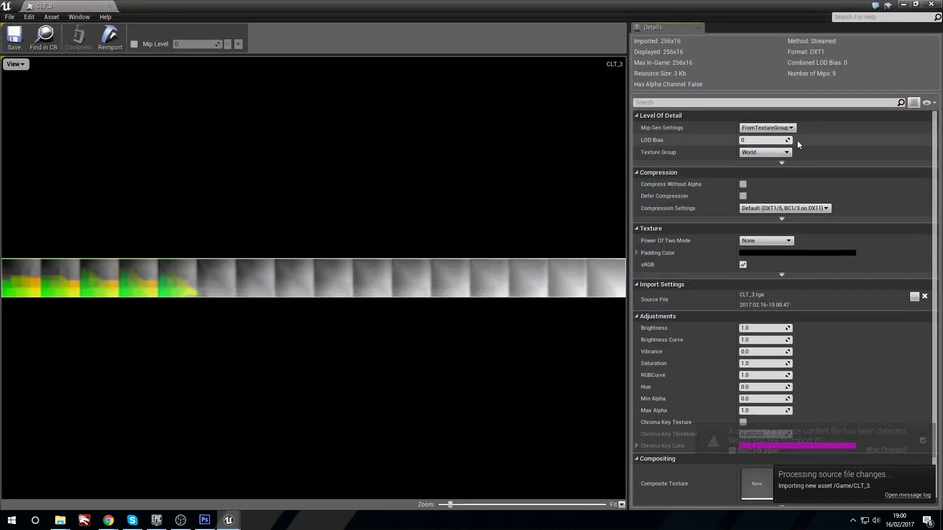
pyautogui.click(779, 152)
pyautogui.click(779, 308)
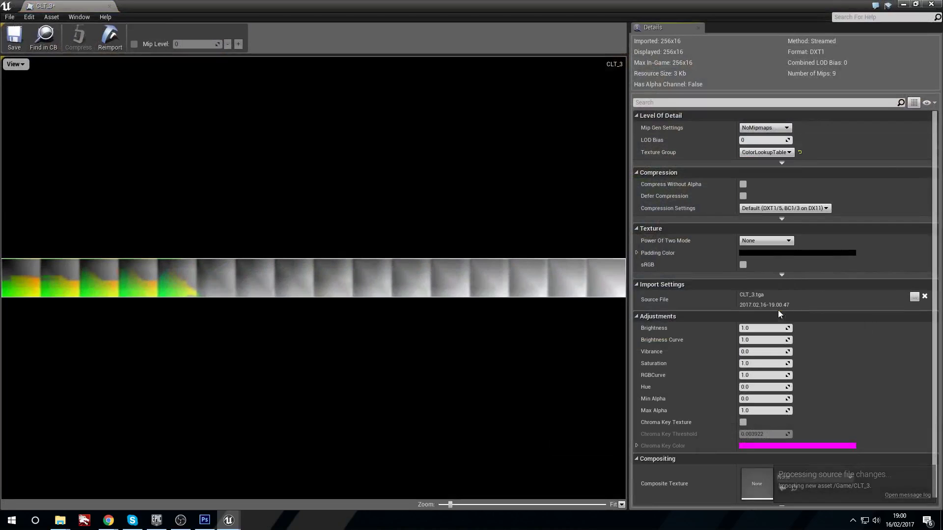
# Step: Assign CLT_3 to the volume's Color Grading slot and fly around the greyscale hall with green surfaces
pyautogui.hotkey('alt', 'Tab')
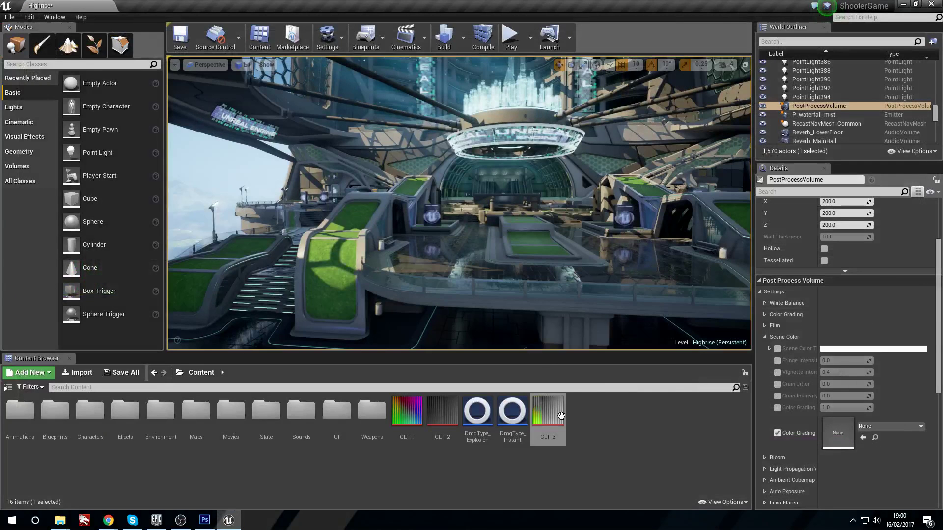
pyautogui.moveTo(547, 418); pyautogui.dragTo(844, 445)
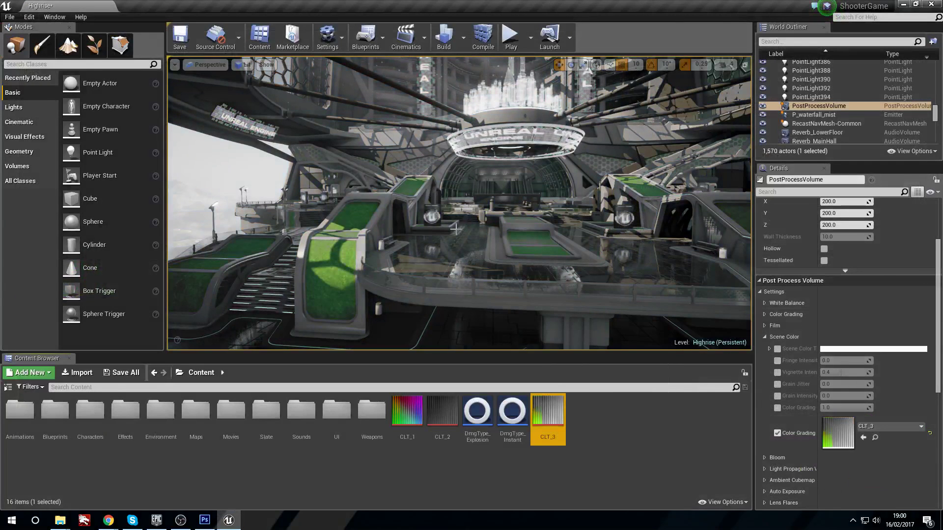
pyautogui.moveTo(459, 246); pyautogui.dragTo(451, 194)
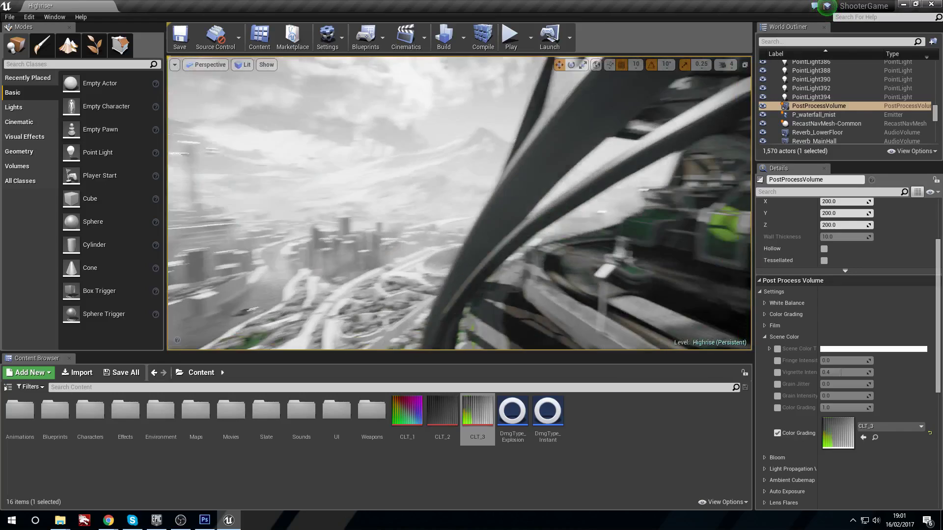
pyautogui.moveTo(452, 194); pyautogui.dragTo(422, 180)
pyautogui.moveTo(190, 195); pyautogui.dragTo(191, 197)
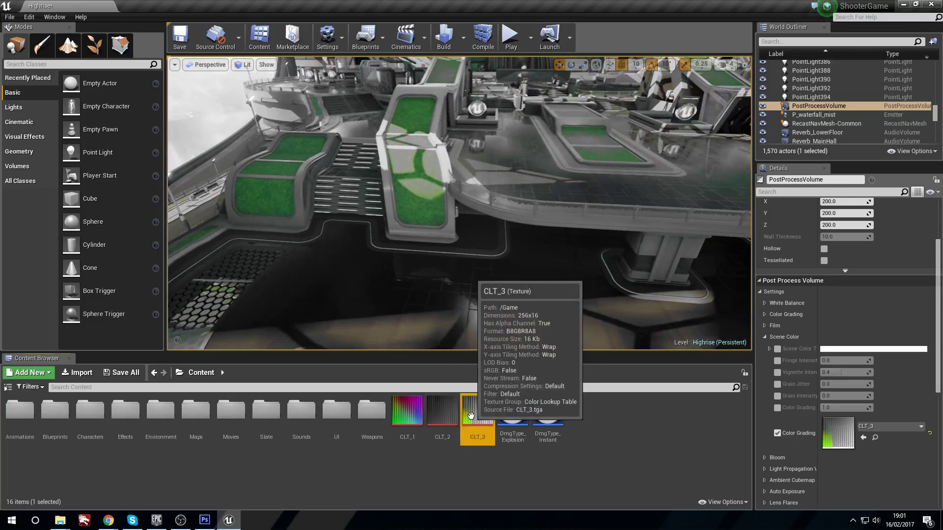
pyautogui.doubleClick(473, 417)
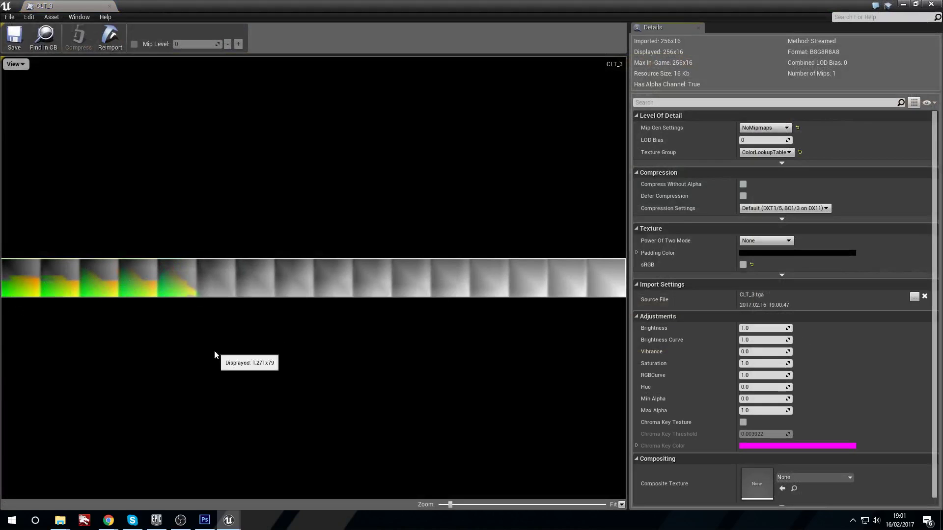
pyautogui.click(931, 4)
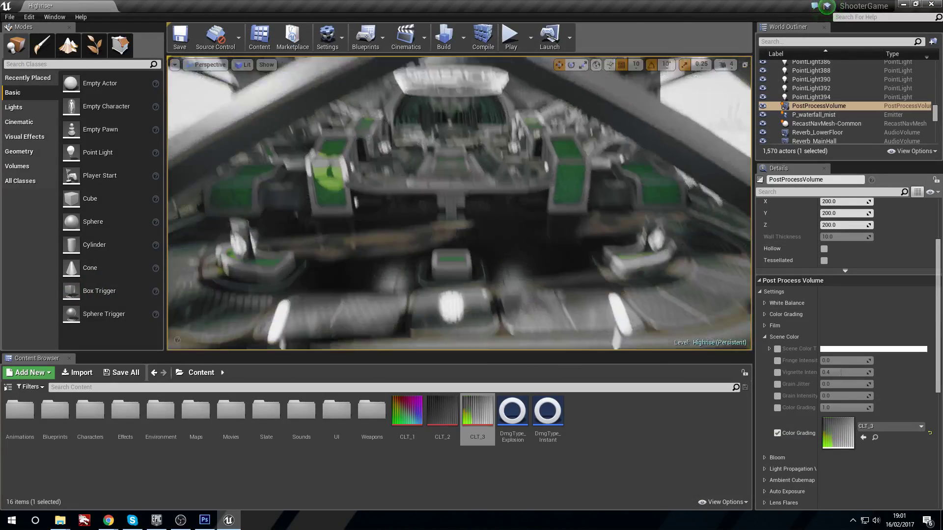
# Step: Compare the colour strips by toggling the visibility of Layer 1 and Layer 2
pyautogui.click(204, 520)
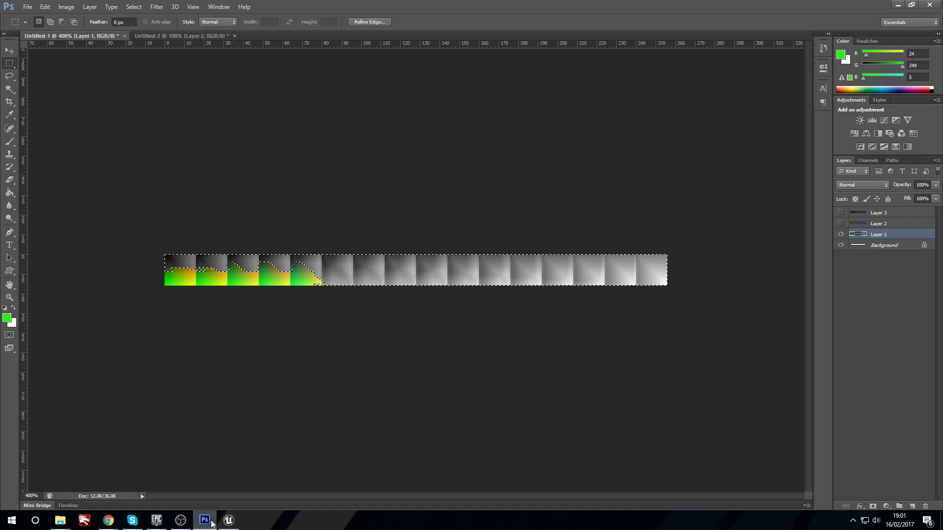
pyautogui.click(841, 234)
pyautogui.click(840, 224)
pyautogui.click(894, 225)
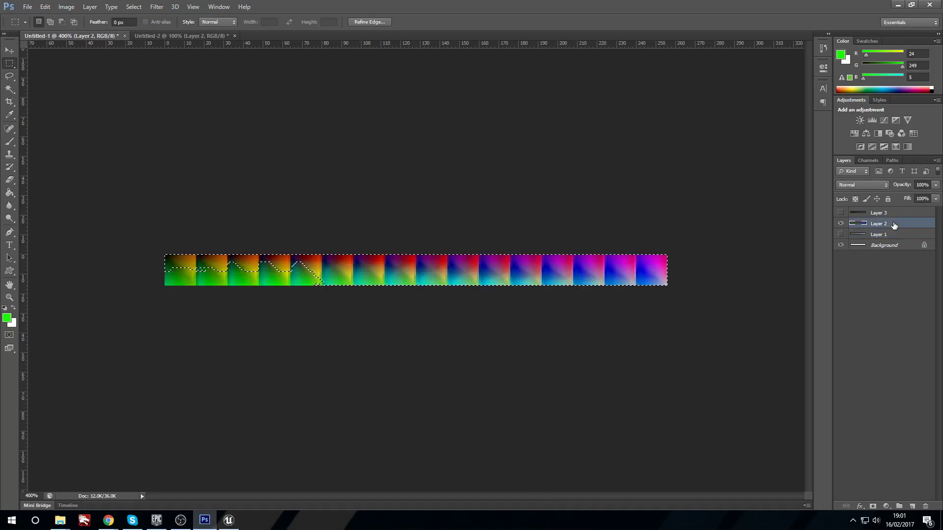
pyautogui.click(841, 224)
pyautogui.click(841, 235)
pyautogui.click(841, 224)
# Step: Select Layer 1 and rotate its colour strip 180 degrees
pyautogui.hotkey('alt', ']')
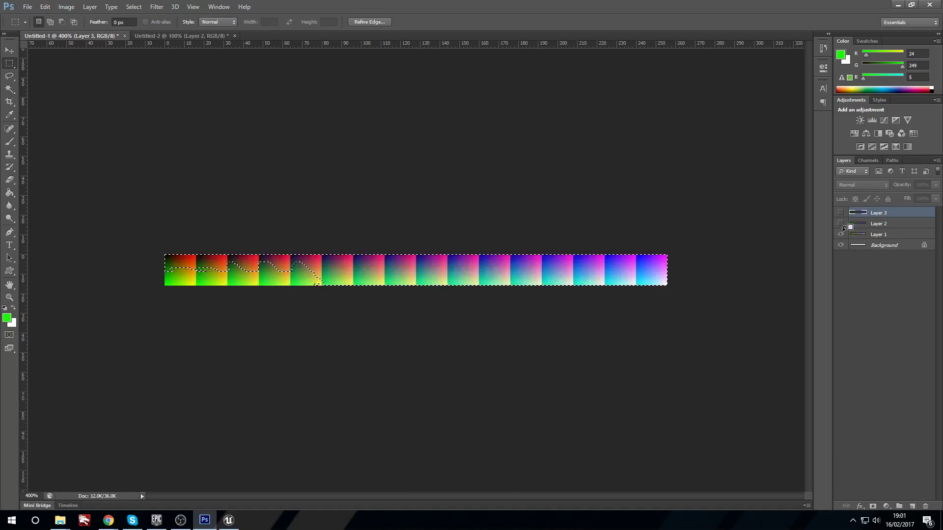
pyautogui.click(860, 235)
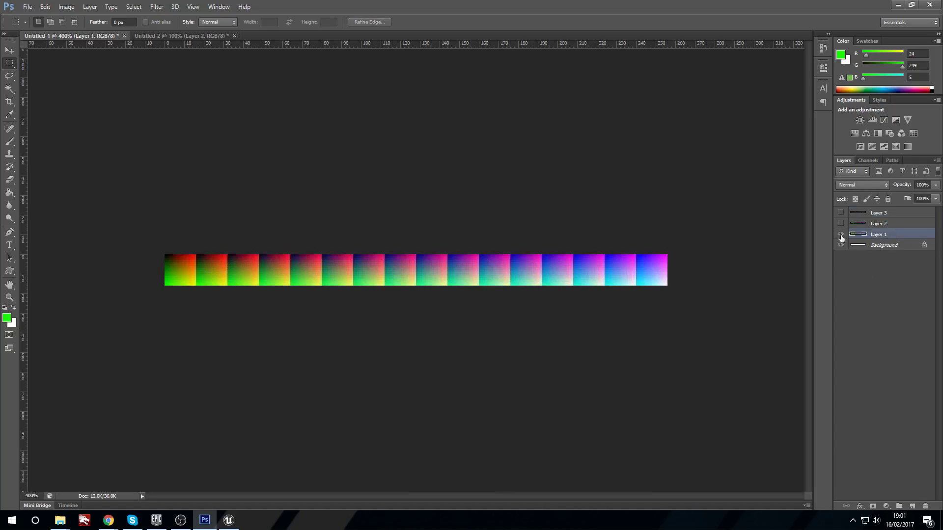
pyautogui.hotkey('ctrl', 'z')
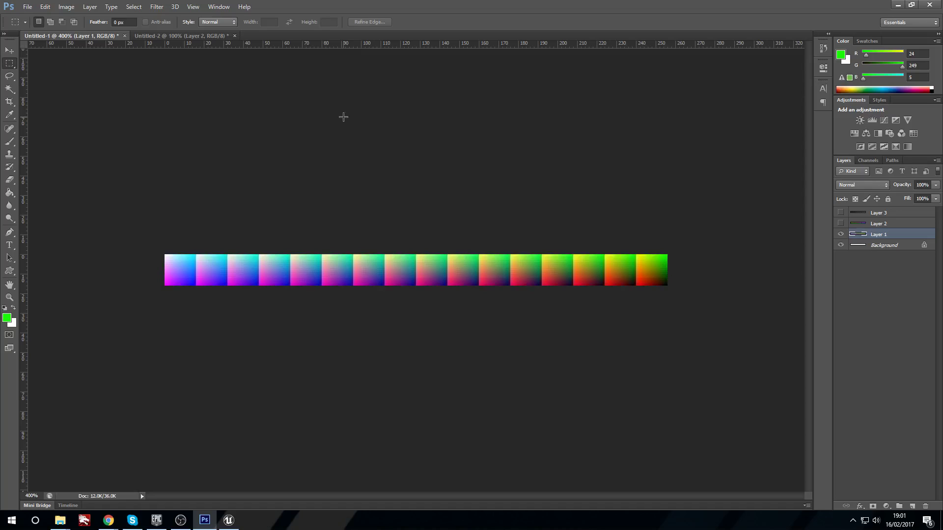
# Step: Save the reversed strip as Targa file CLT_4 in Content, then return to Unreal
pyautogui.click(28, 6)
pyautogui.click(87, 127)
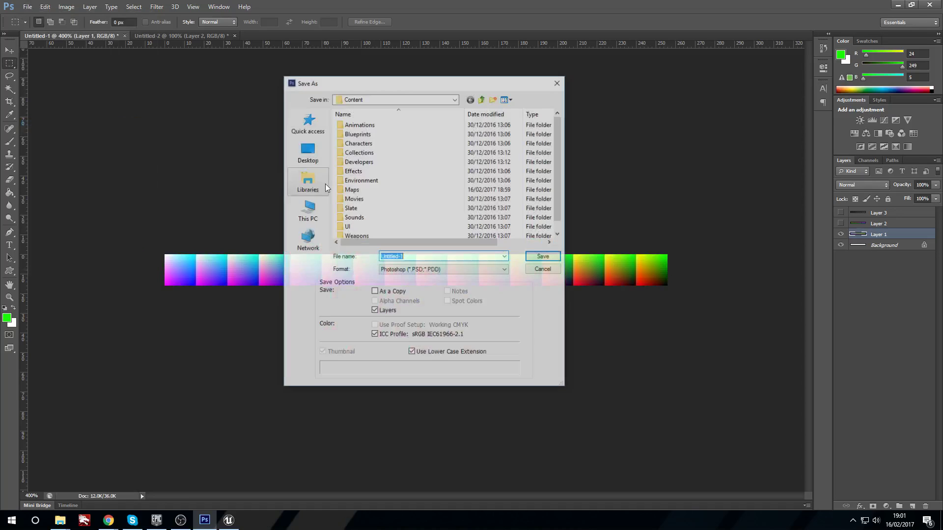
pyautogui.click(444, 272)
pyautogui.click(442, 412)
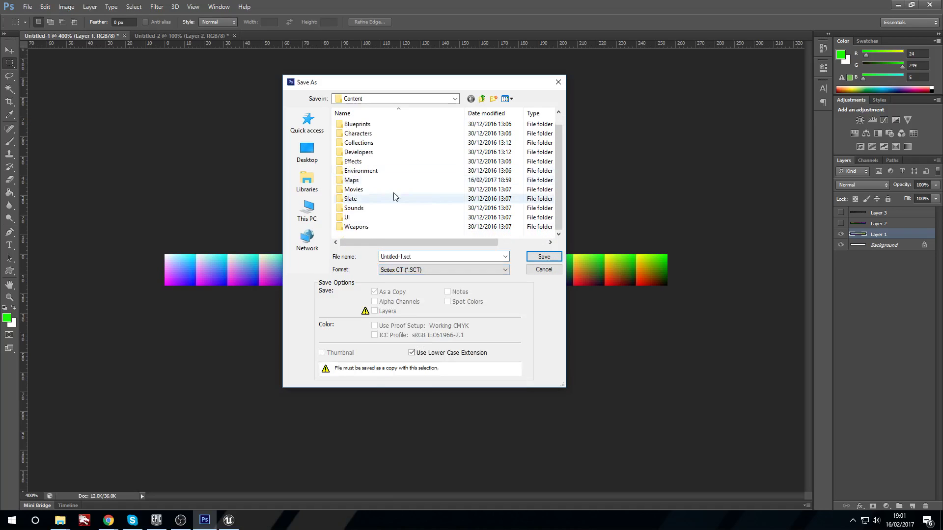
pyautogui.click(442, 269)
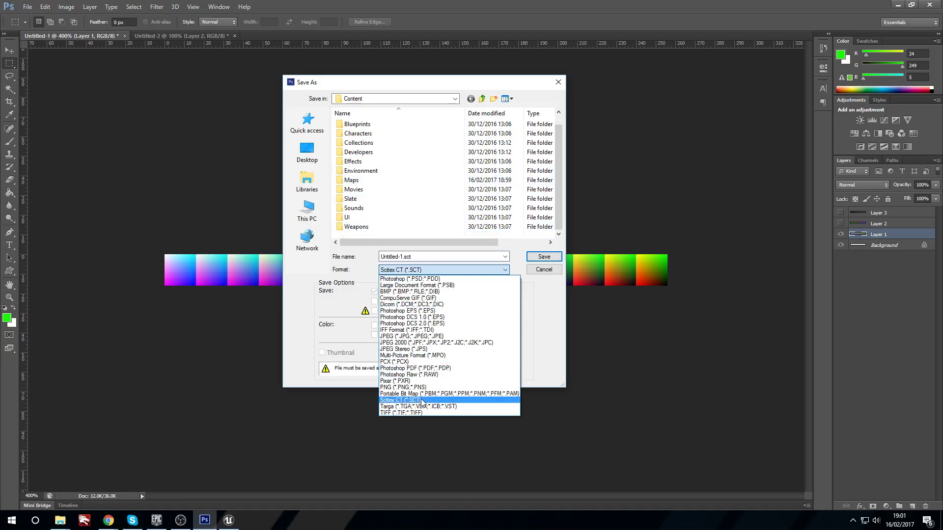
pyautogui.click(442, 409)
pyautogui.write('CLT_')
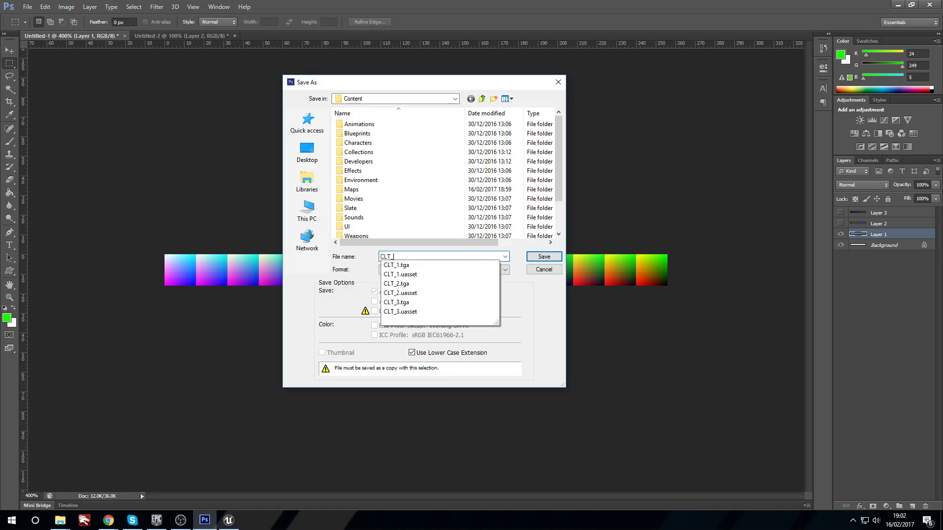
pyautogui.press('Return')
pyautogui.press('Return')
pyautogui.click(228, 520)
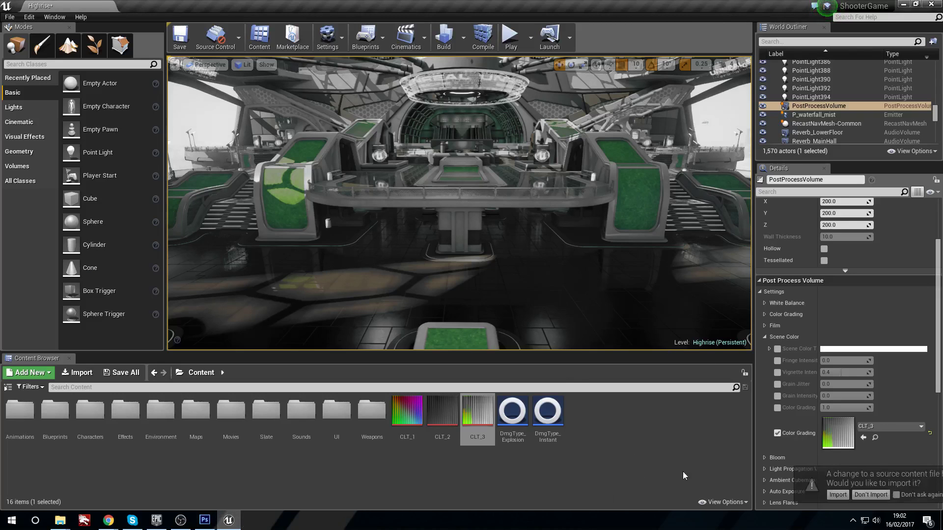
# Step: Set the imported CLT_4 texture's Texture Group to ColorLookupTable
pyautogui.doubleClick(587, 412)
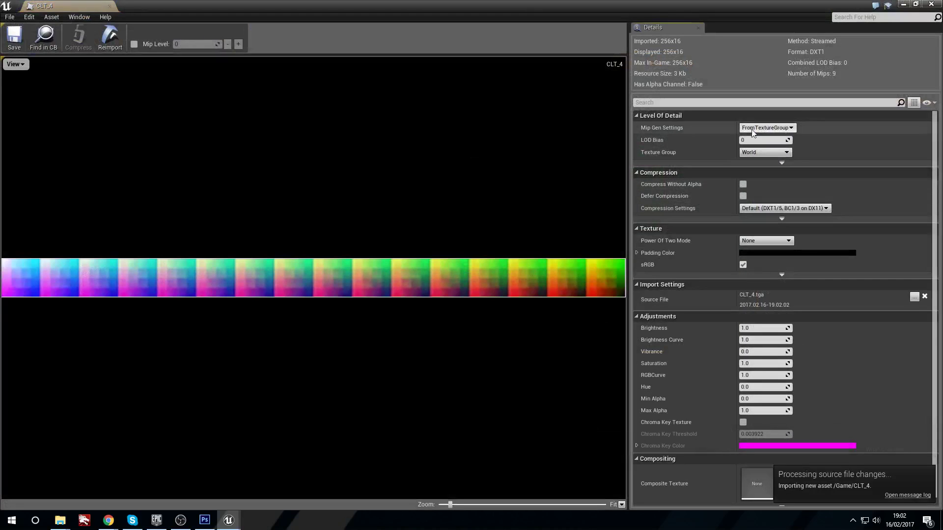
pyautogui.click(765, 152)
pyautogui.click(774, 307)
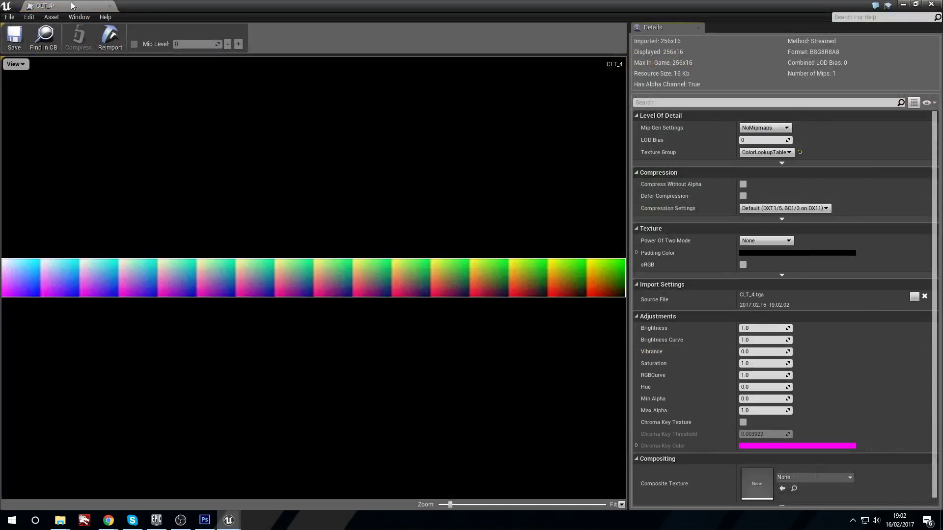
pyautogui.click(14, 38)
# Step: Assign CLT_4 as the volume's Color Grading lookup and view the inverted hall from the roof to the central table
pyautogui.hotkey('alt', 'Tab')
pyautogui.moveTo(583, 412); pyautogui.dragTo(850, 441)
pyautogui.moveTo(458, 239)
pyautogui.mouseDown(button='right')
pyautogui.moveTo(457, 216)
pyautogui.moveTo(457, 240)
pyautogui.mouseUp(button='right')
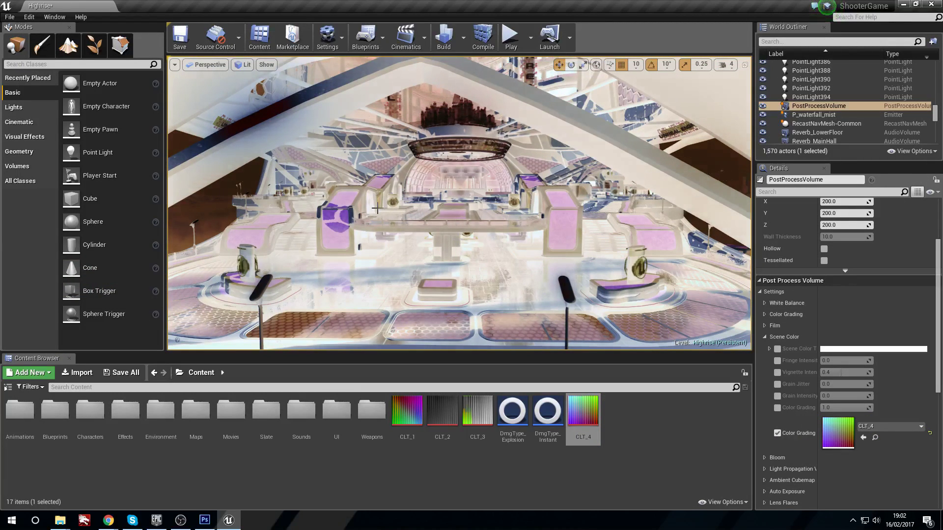
pyautogui.moveTo(376, 209)
pyautogui.mouseDown(button='right')
pyautogui.moveTo(353, 191)
pyautogui.moveTo(375, 211)
pyautogui.mouseUp(button='right')
# Step: Undo the strip's rotation and raise its saturation to +75 with Hue/Saturation
pyautogui.click(210, 520)
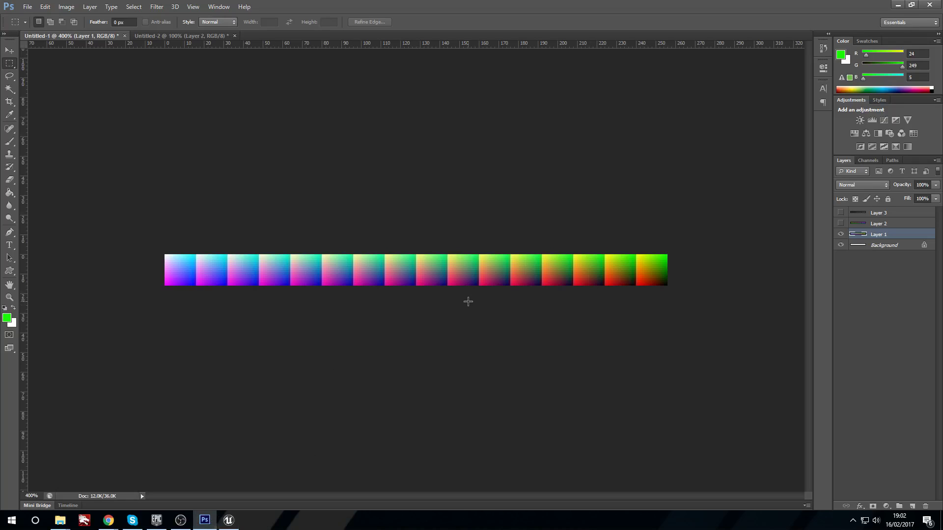
pyautogui.hotkey('ctrl', 'z')
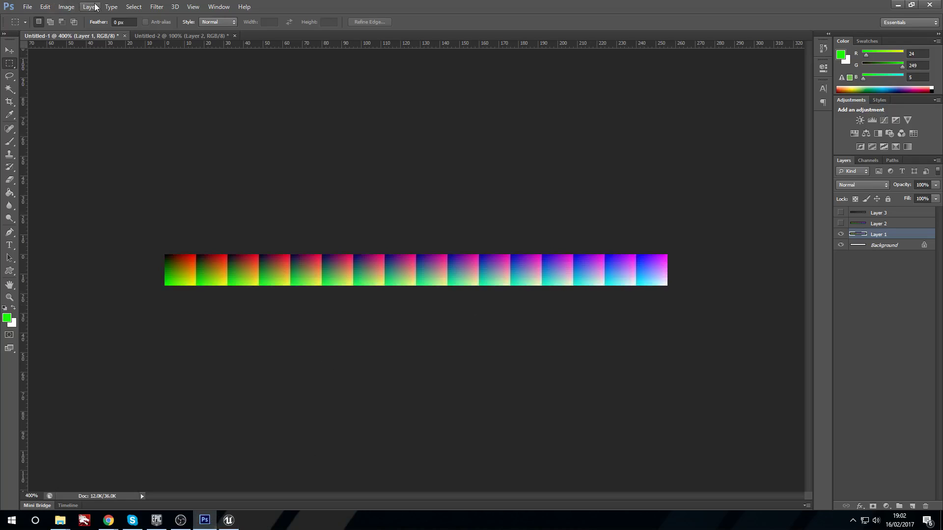
pyautogui.click(66, 7)
pyautogui.moveTo(82, 4)
pyautogui.moveTo(88, 33)
pyautogui.click(230, 84)
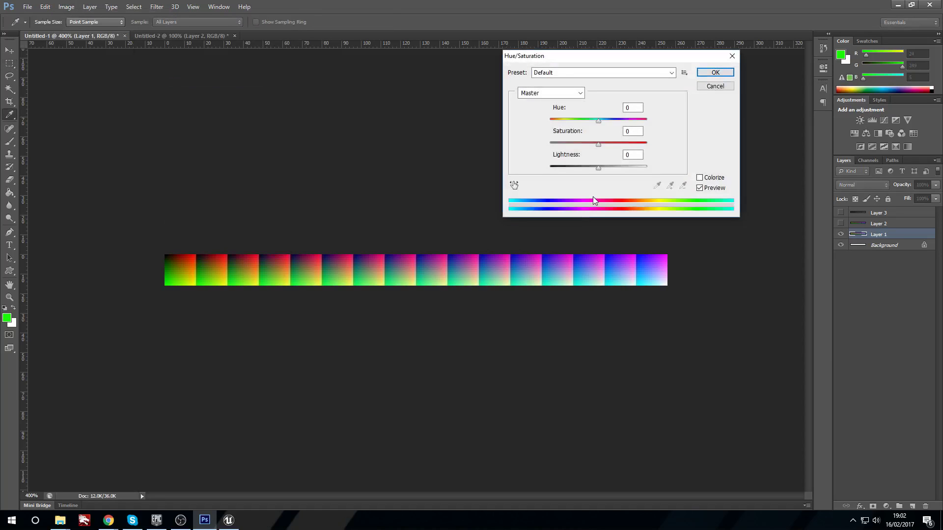
pyautogui.moveTo(599, 146); pyautogui.dragTo(596, 168)
pyautogui.click(711, 85)
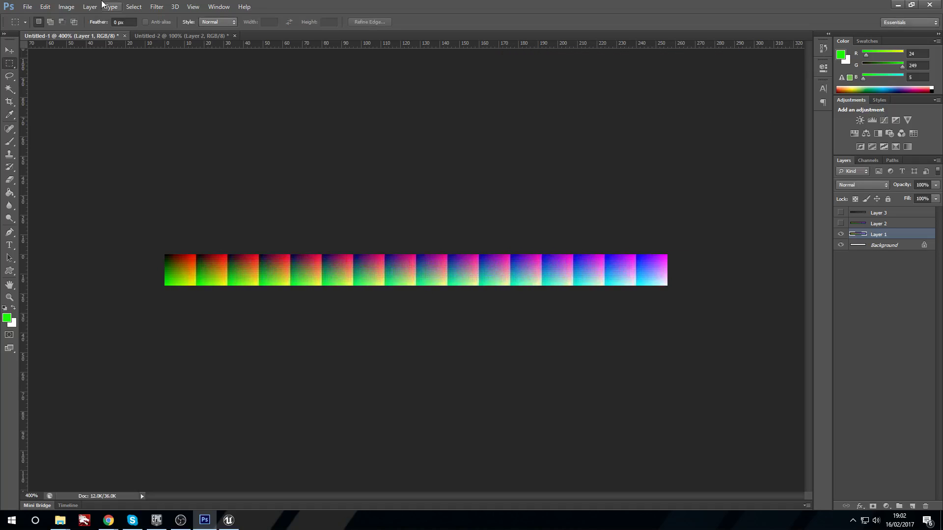
# Step: Try a +85 green midtone shift in Color Balance, then cancel it
pyautogui.click(66, 6)
pyautogui.moveTo(98, 32)
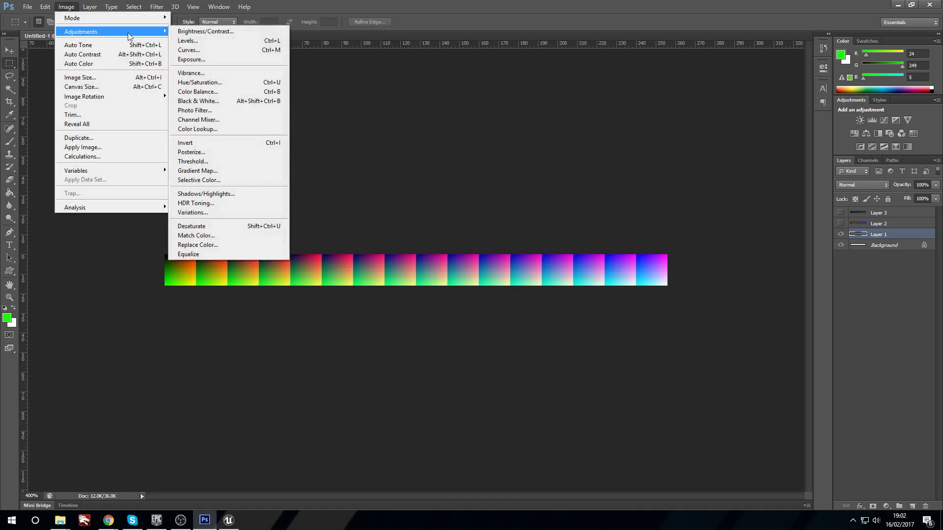
pyautogui.click(236, 92)
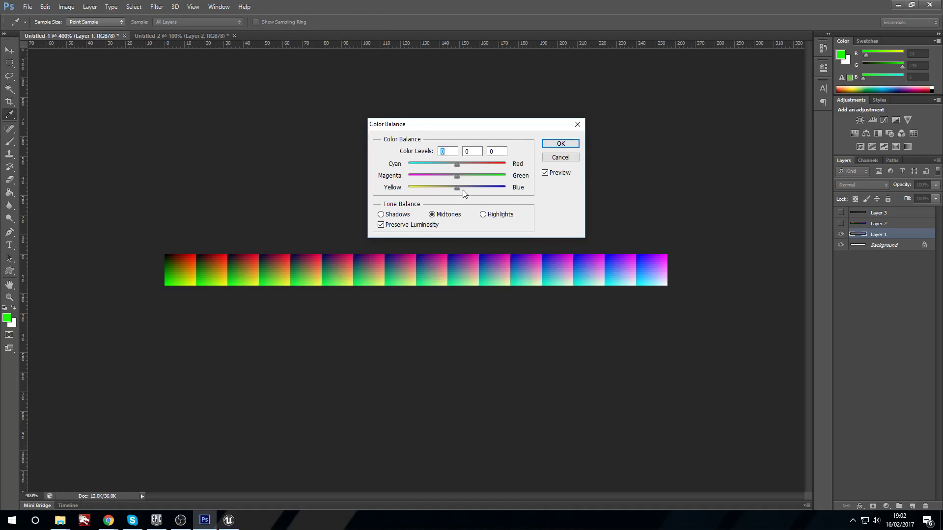
pyautogui.moveTo(456, 176); pyautogui.dragTo(498, 182)
pyautogui.click(560, 158)
pyautogui.press('m')
# Step: Apply a Vibrance adjustment with Vibrance +100 and Saturation at maximum
pyautogui.click(66, 6)
pyautogui.moveTo(81, 10)
pyautogui.moveTo(98, 32)
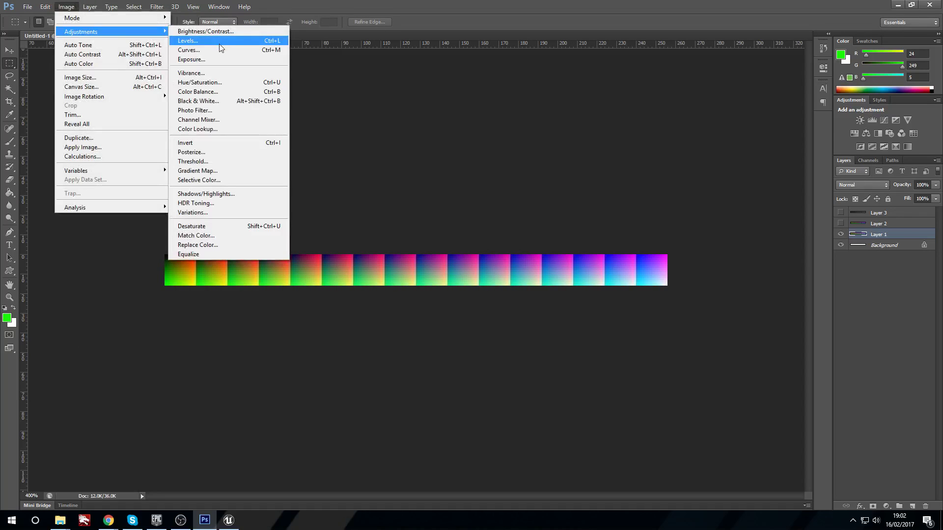
pyautogui.click(243, 73)
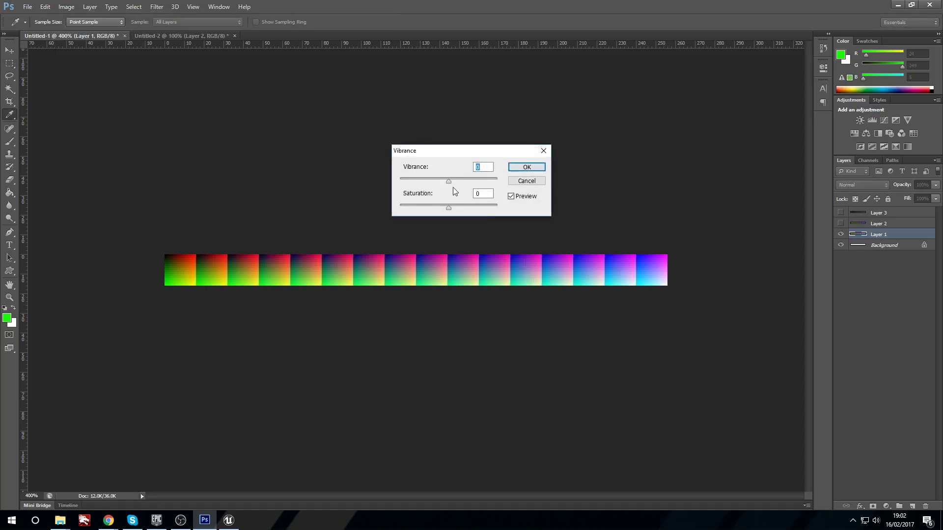
pyautogui.moveTo(449, 183); pyautogui.dragTo(516, 189)
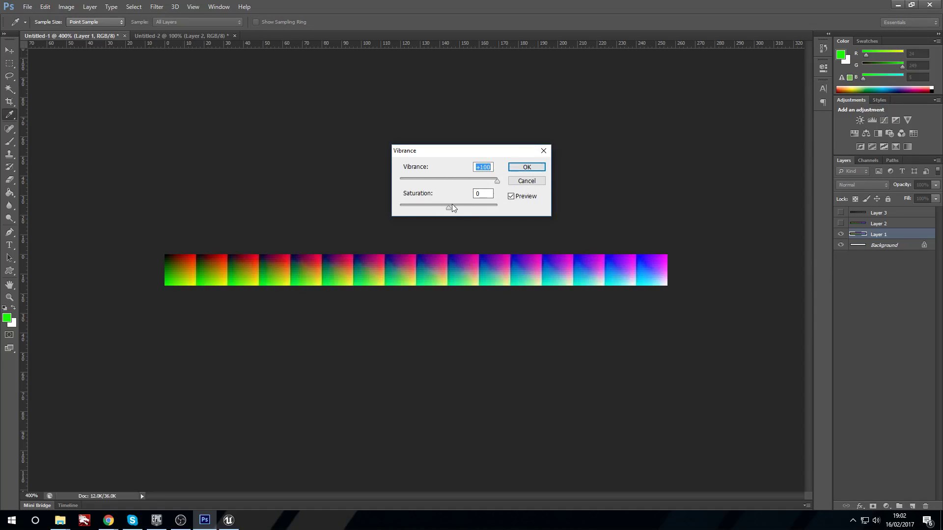
pyautogui.moveTo(448, 208); pyautogui.dragTo(567, 221)
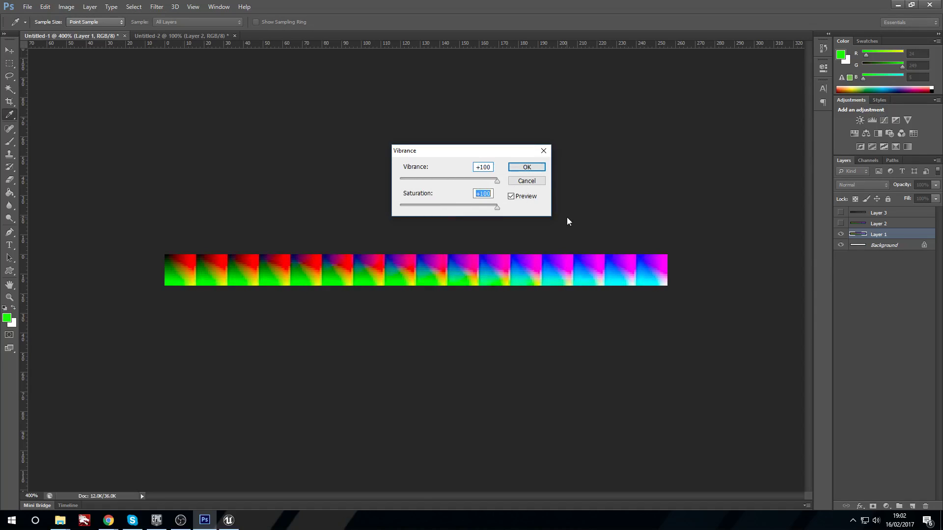
pyautogui.click(527, 167)
# Step: Save the boosted strip as Targa file CLT_5, accepting the Targa options
pyautogui.click(27, 6)
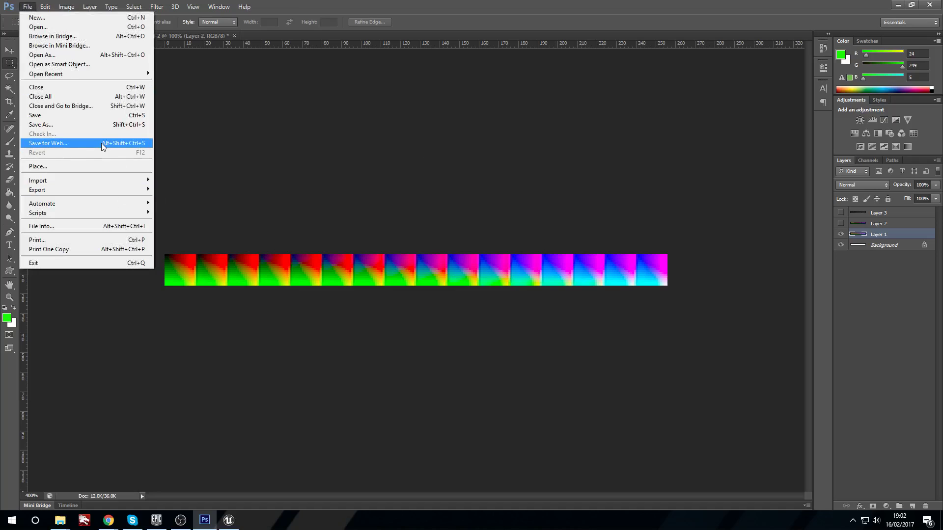
pyautogui.click(98, 125)
pyautogui.click(453, 268)
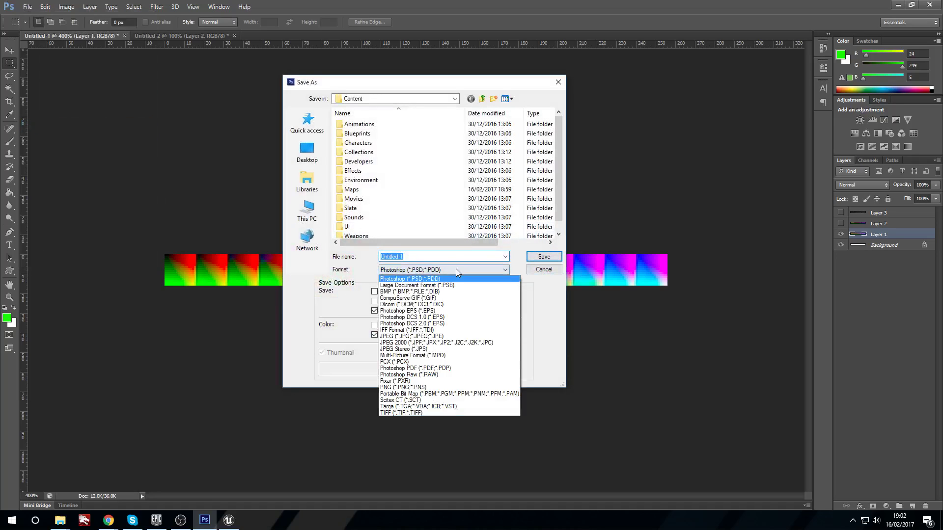
pyautogui.click(459, 412)
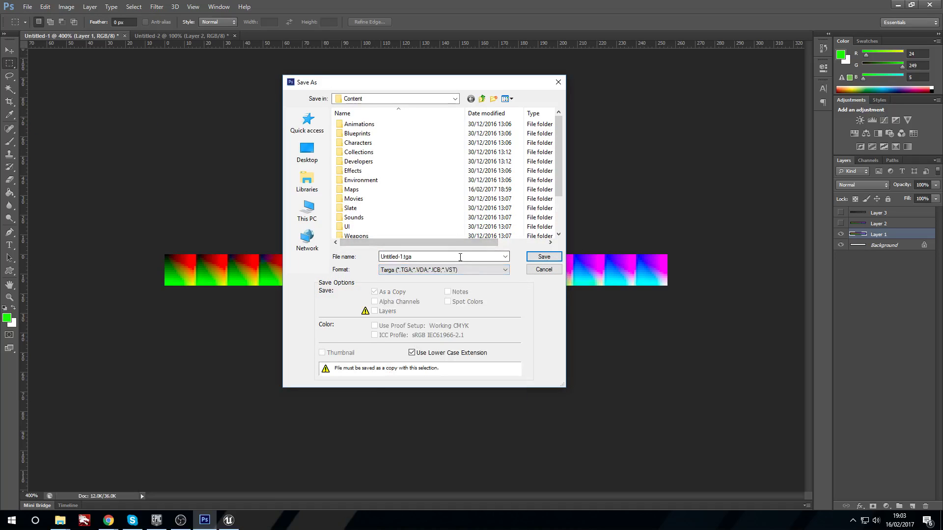
pyautogui.doubleClick(459, 257)
pyautogui.press('BackSpace')
pyautogui.write('CLT_5')
pyautogui.press('Return')
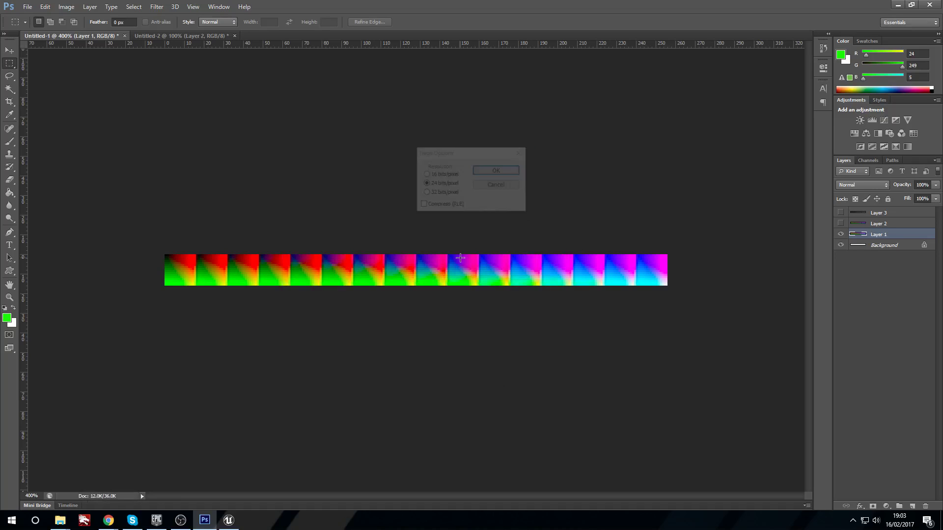
pyautogui.press('Return')
# Step: Import CLT_5, set its Texture Group to ColorLookupTable and save the texture
pyautogui.click(235, 523)
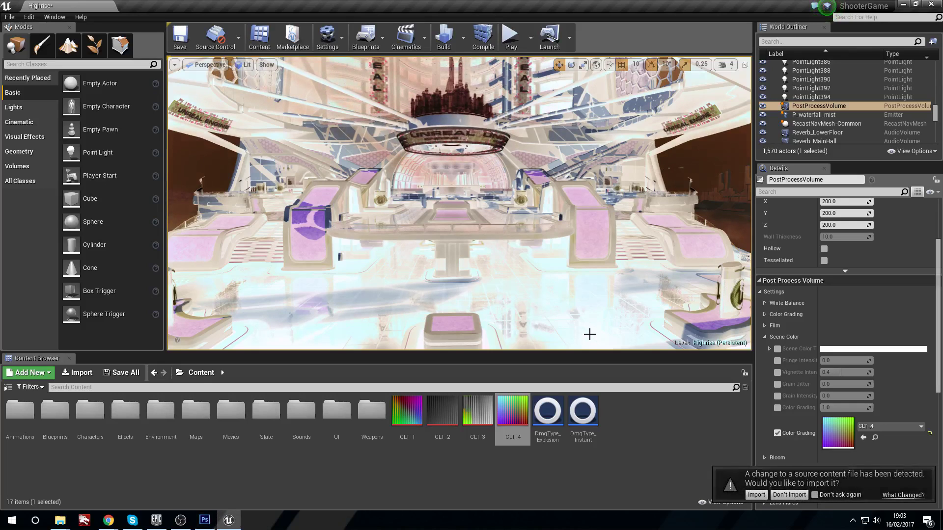
pyautogui.click(761, 494)
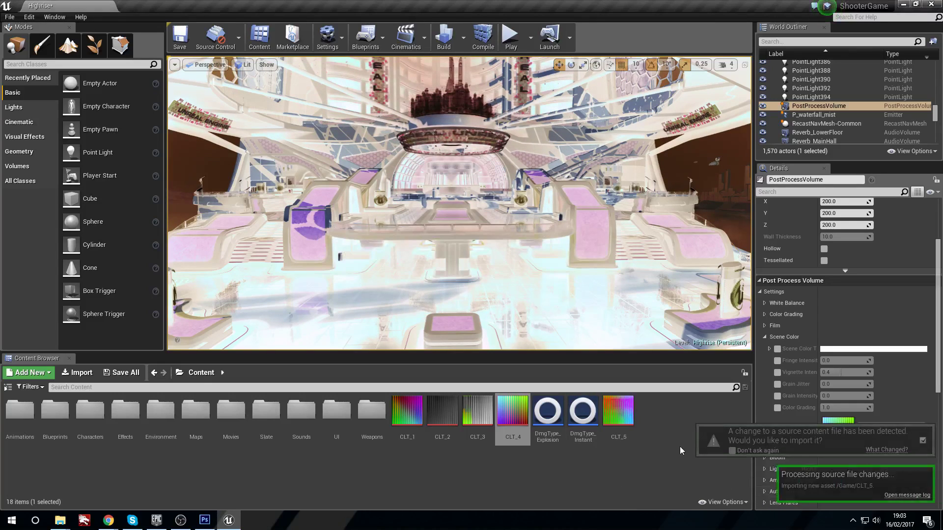
pyautogui.doubleClick(634, 421)
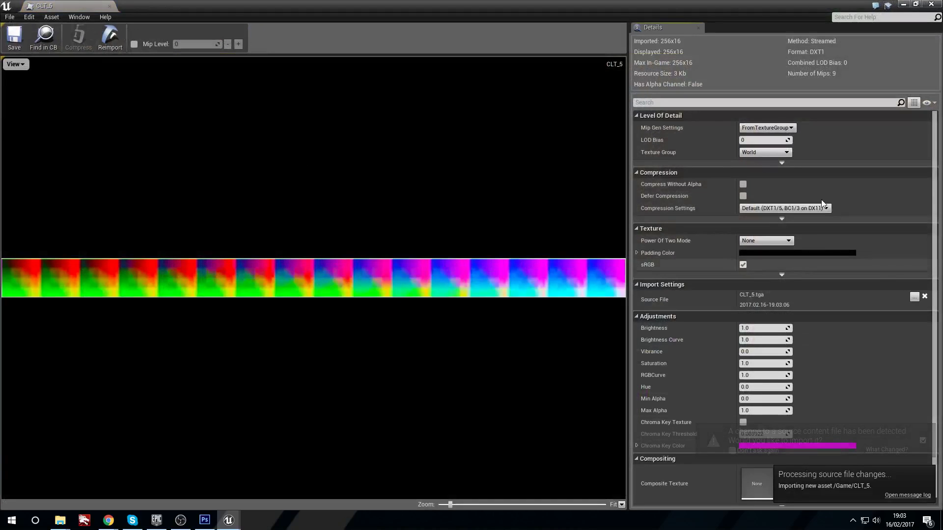
pyautogui.click(763, 152)
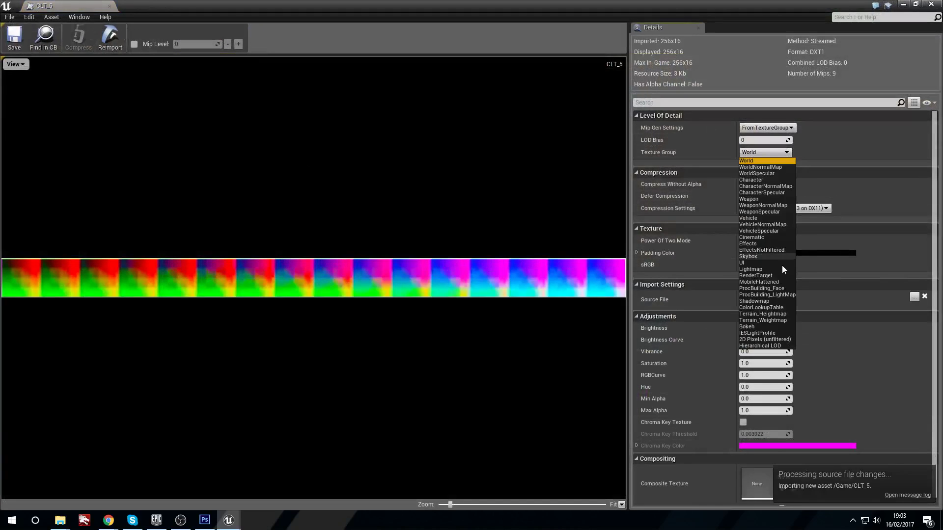
pyautogui.click(782, 308)
pyautogui.click(15, 34)
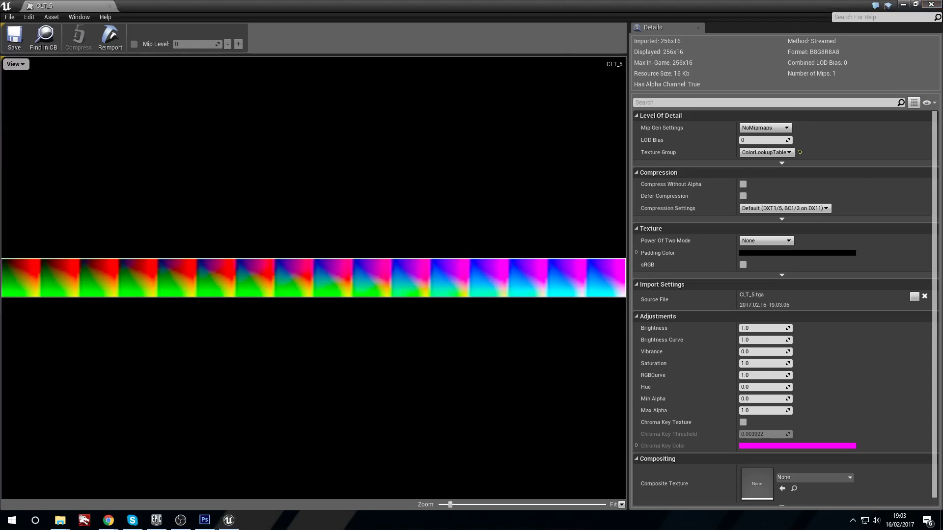
# Step: Assign CLT_5 to the volume's Color Grading slot and fly toward the central ring
pyautogui.hotkey('alt', 'Tab')
pyautogui.moveTo(613, 404); pyautogui.dragTo(838, 432)
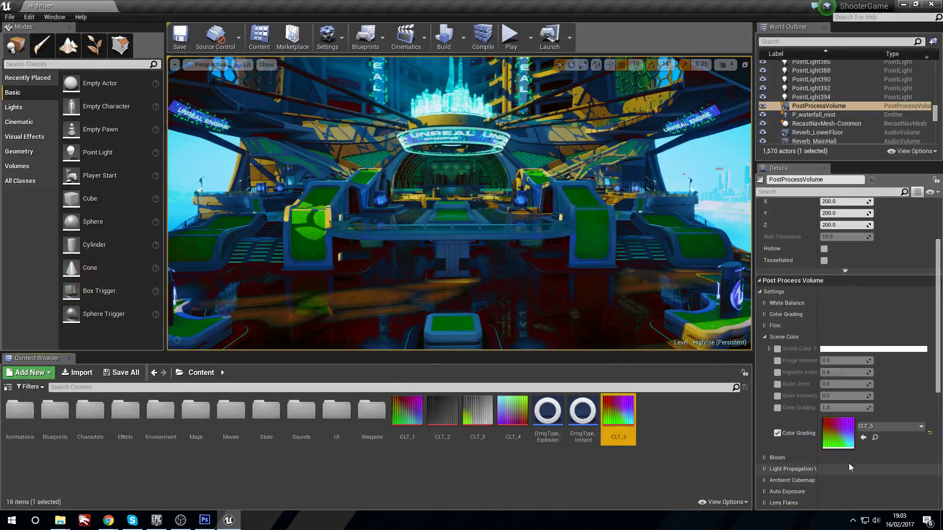
pyautogui.moveTo(460, 203); pyautogui.dragTo(459, 203, button='right')
pyautogui.moveTo(467, 242); pyautogui.dragTo(467, 242, button='right')
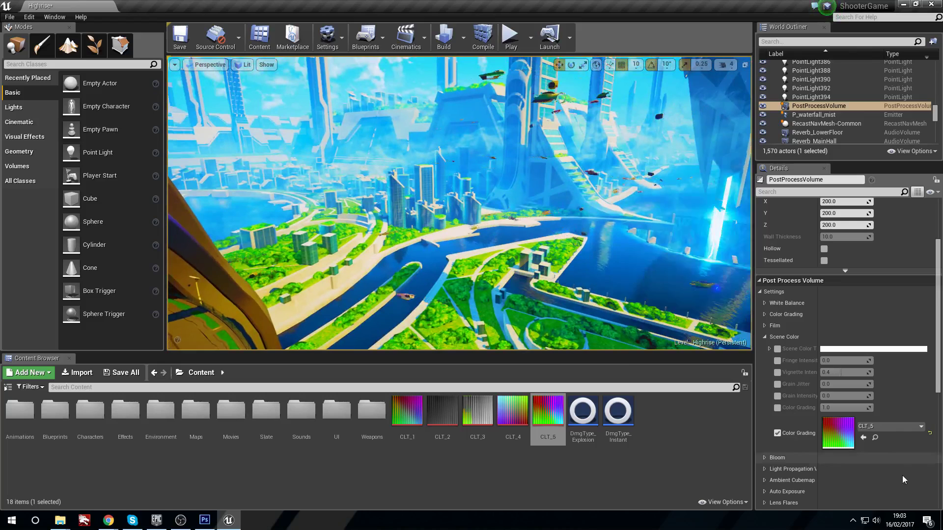
pyautogui.click(930, 434)
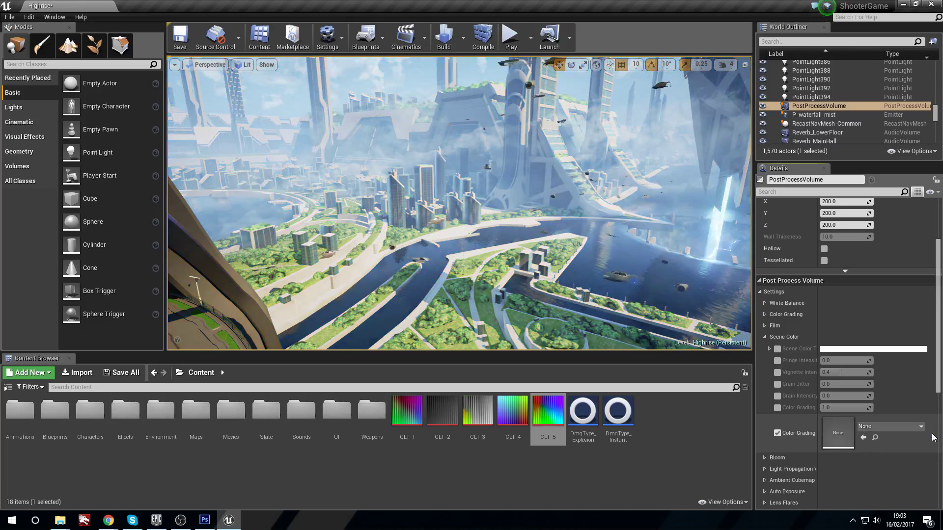
pyautogui.moveTo(459, 295); pyautogui.dragTo(487, 295, button='right')
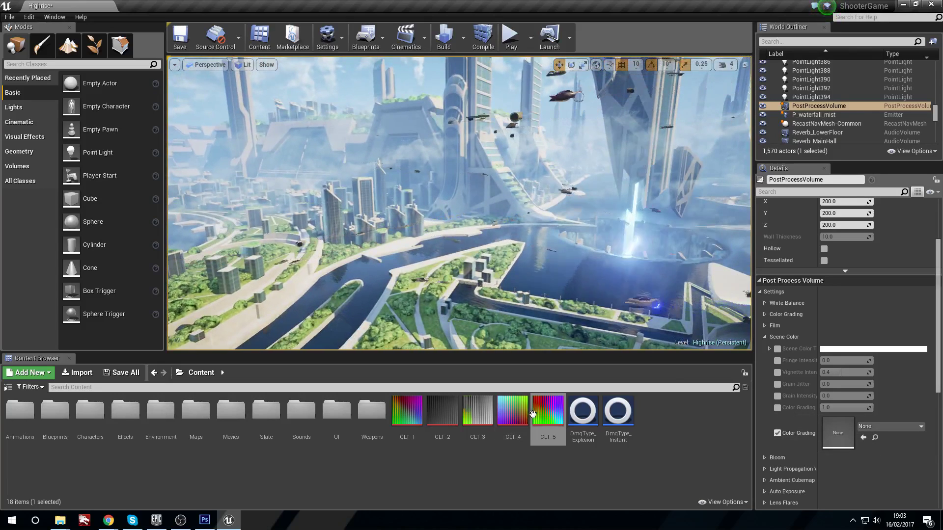
pyautogui.moveTo(533, 414); pyautogui.dragTo(887, 431)
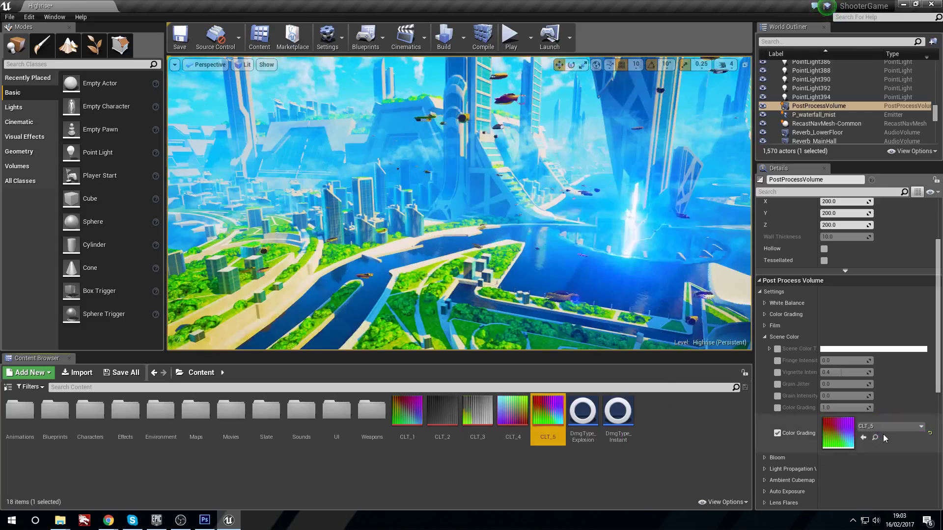
pyautogui.click(928, 434)
pyautogui.moveTo(547, 414); pyautogui.dragTo(907, 435)
pyautogui.click(777, 435)
pyautogui.click(778, 435)
pyautogui.click(777, 435)
pyautogui.click(778, 434)
pyautogui.click(778, 435)
pyautogui.click(778, 434)
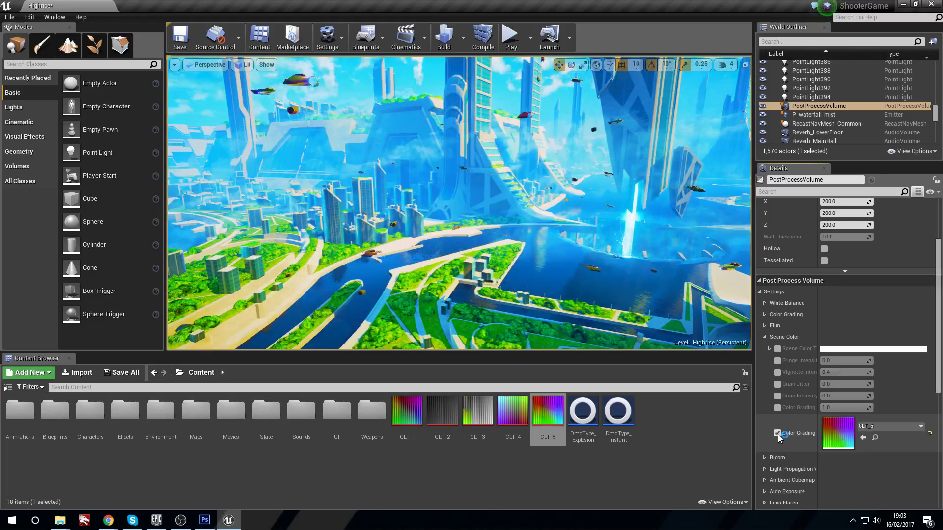
pyautogui.click(778, 434)
pyautogui.click(777, 435)
pyautogui.click(777, 435)
pyautogui.click(777, 434)
pyautogui.click(778, 434)
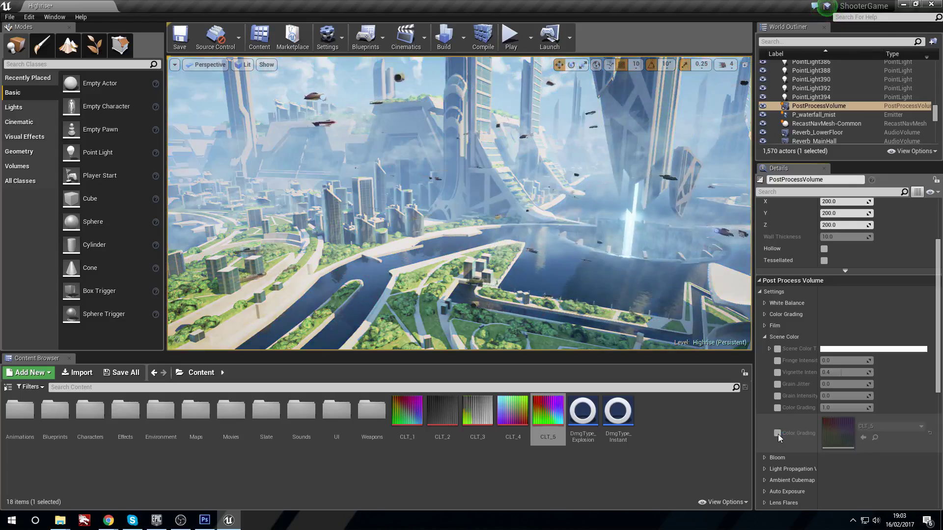
pyautogui.click(778, 435)
pyautogui.click(778, 435)
pyautogui.click(778, 434)
pyautogui.moveTo(460, 203); pyautogui.dragTo(481, 206, button='right')
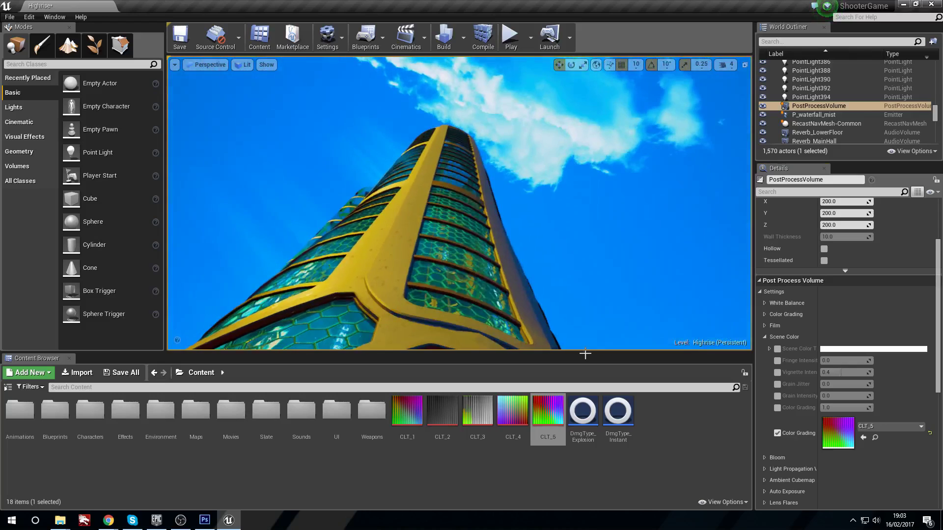
pyautogui.click(777, 434)
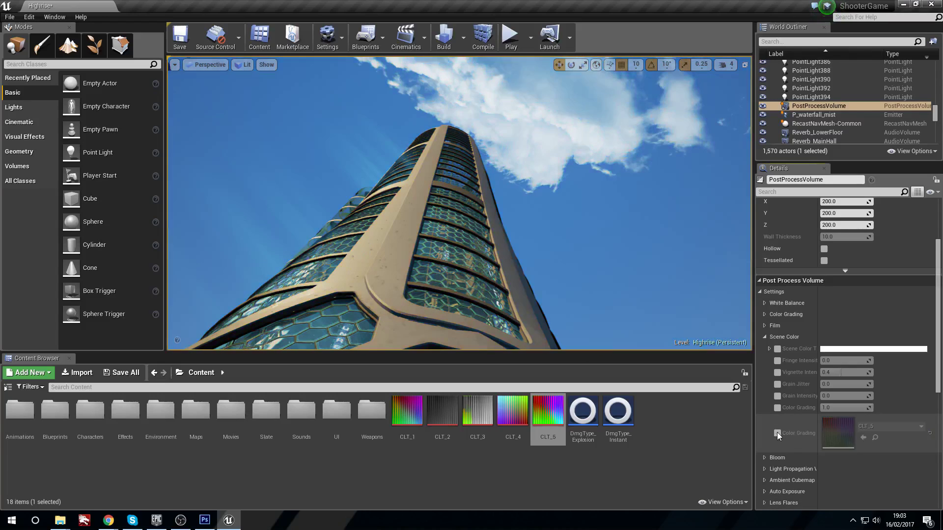
pyautogui.click(776, 433)
pyautogui.click(777, 433)
pyautogui.click(777, 433)
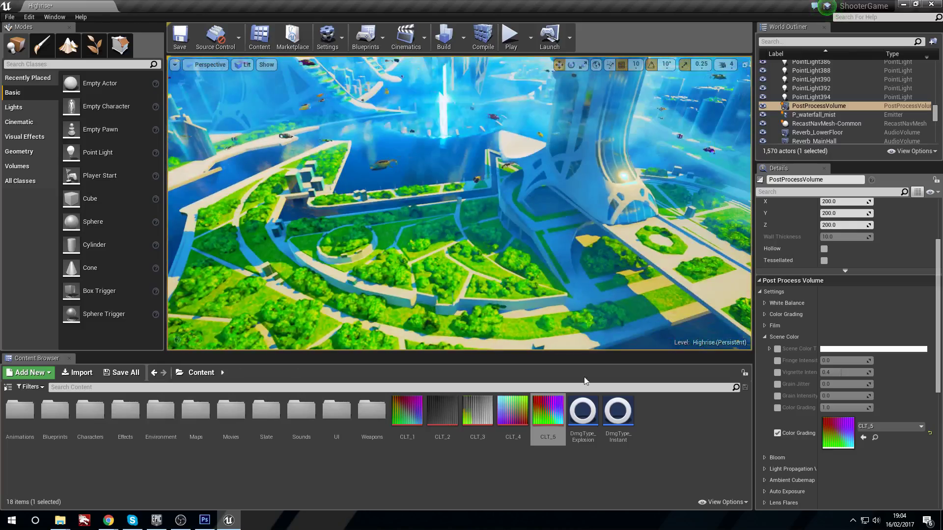
pyautogui.click(777, 433)
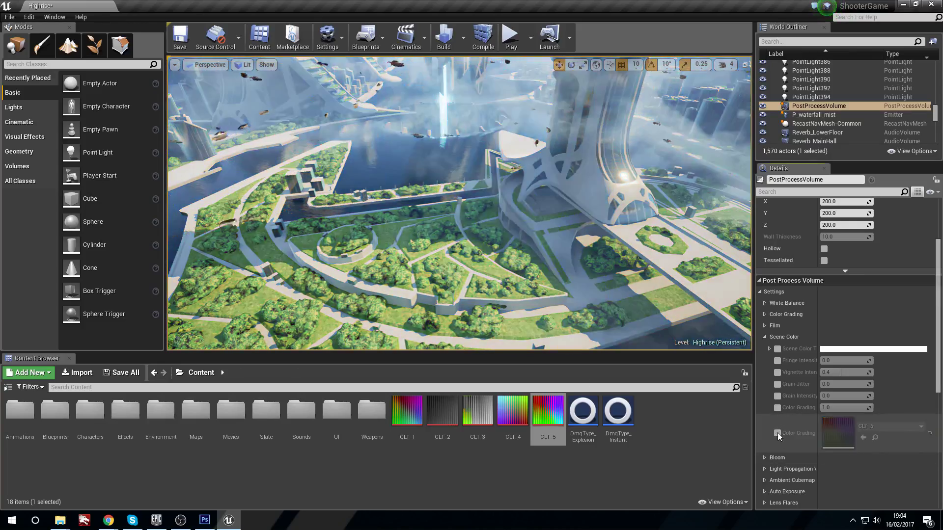
pyautogui.click(777, 433)
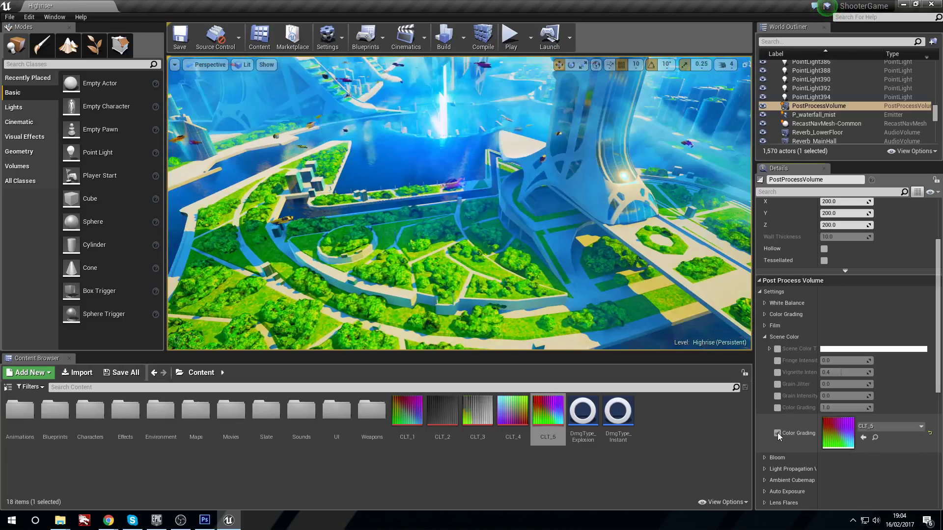
pyautogui.click(777, 433)
pyautogui.click(777, 433)
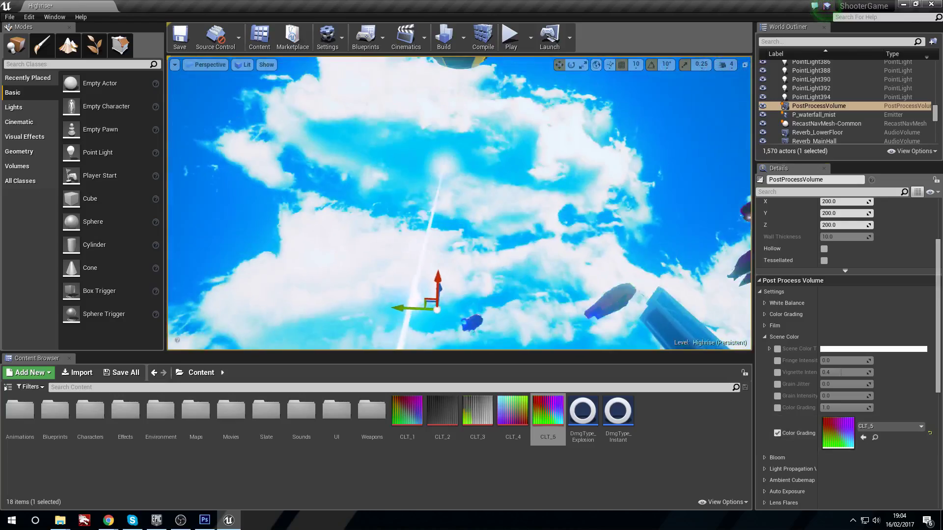
pyautogui.moveTo(460, 204); pyautogui.dragTo(442, 246, button='right')
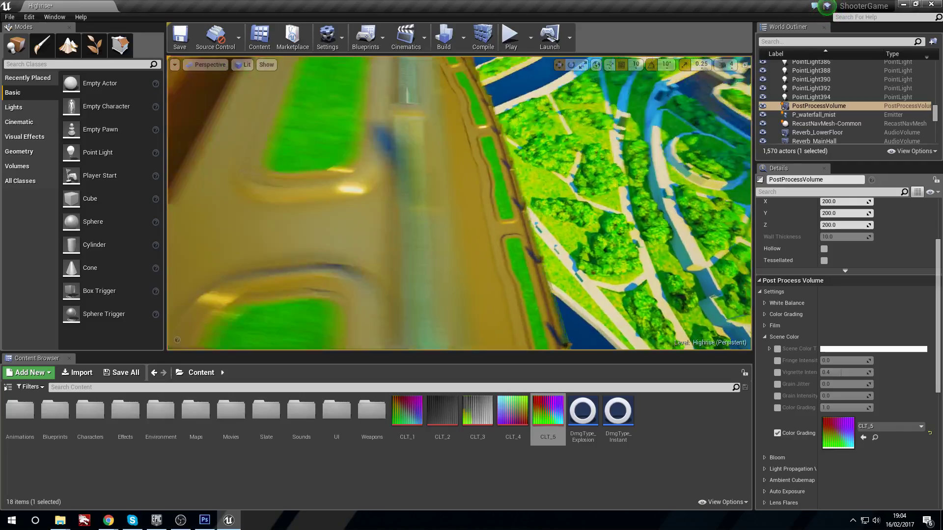
pyautogui.moveTo(459, 203); pyautogui.dragTo(460, 162, button='right')
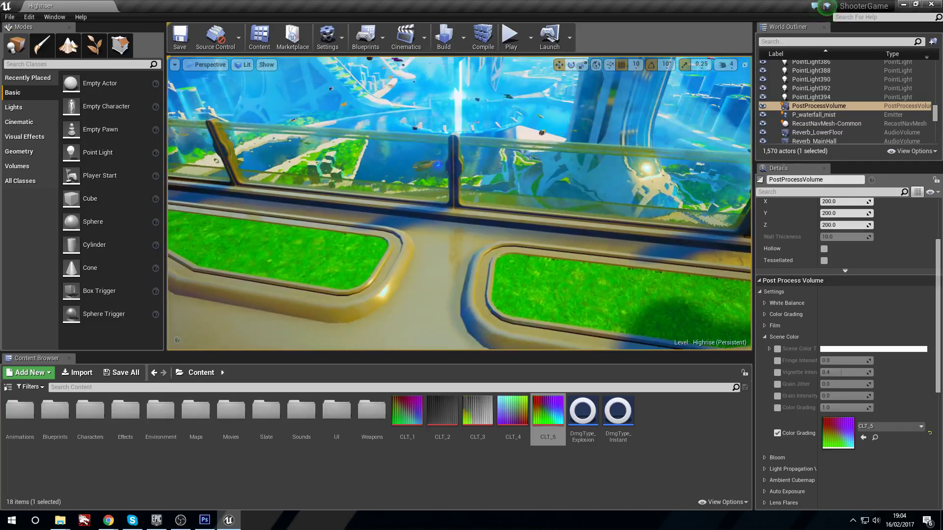